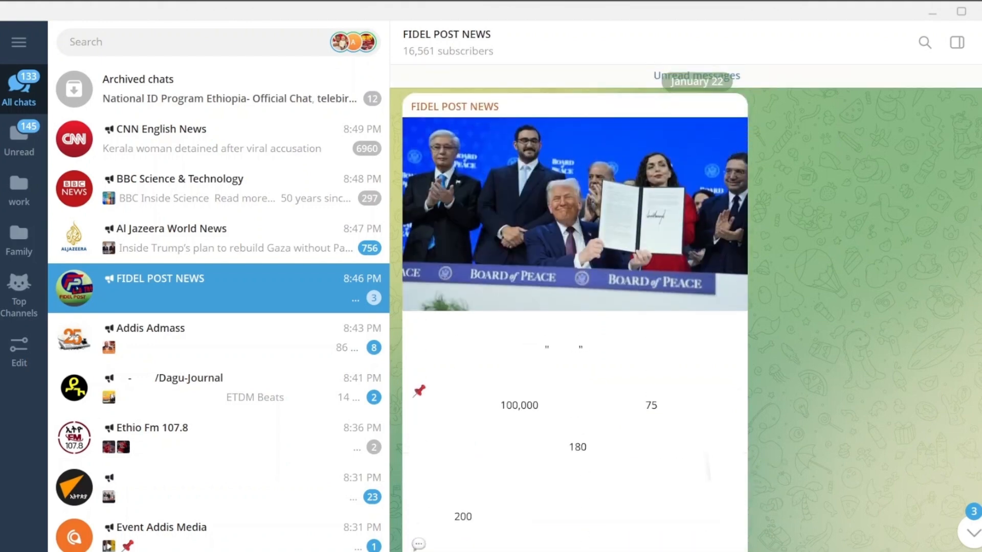
drag(417, 326, 503, 551)
scroll(504, 547, down, 2)
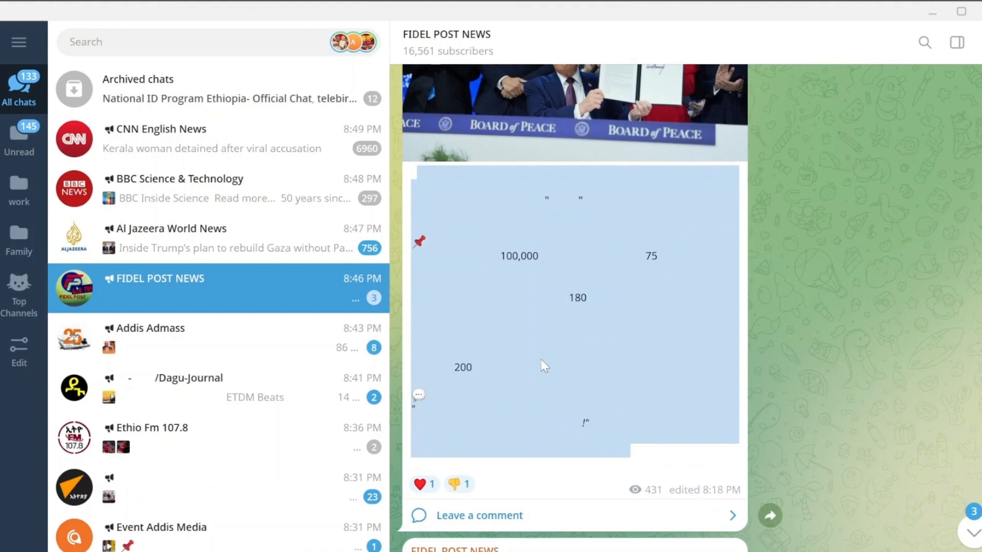
key(Escape)
drag(409, 179, 632, 383)
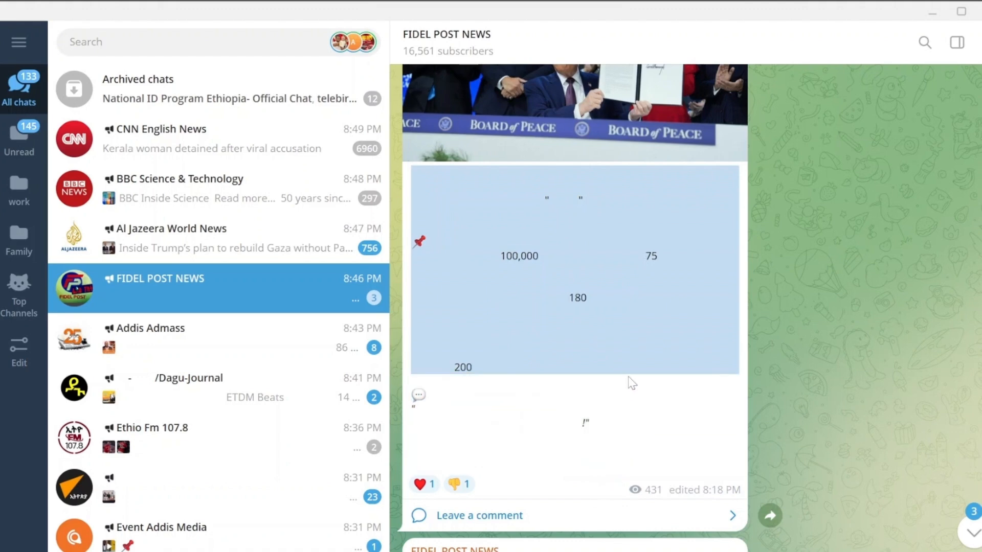
click(725, 381)
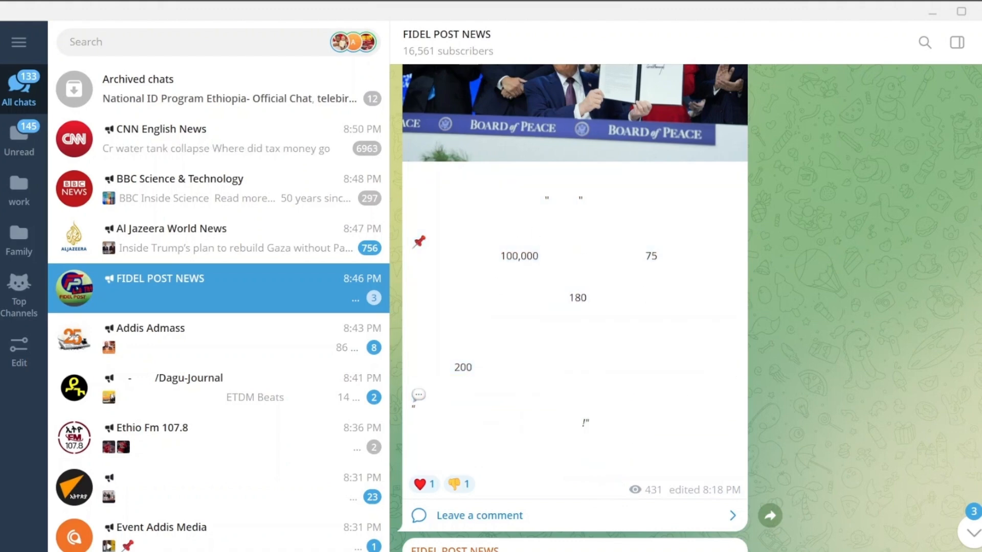
Copy the entire caption text of the Board of Peace post in the FIDEL POST NEWS channel.
key(ctrl+a)
right_click(482, 284)
right_click(447, 244)
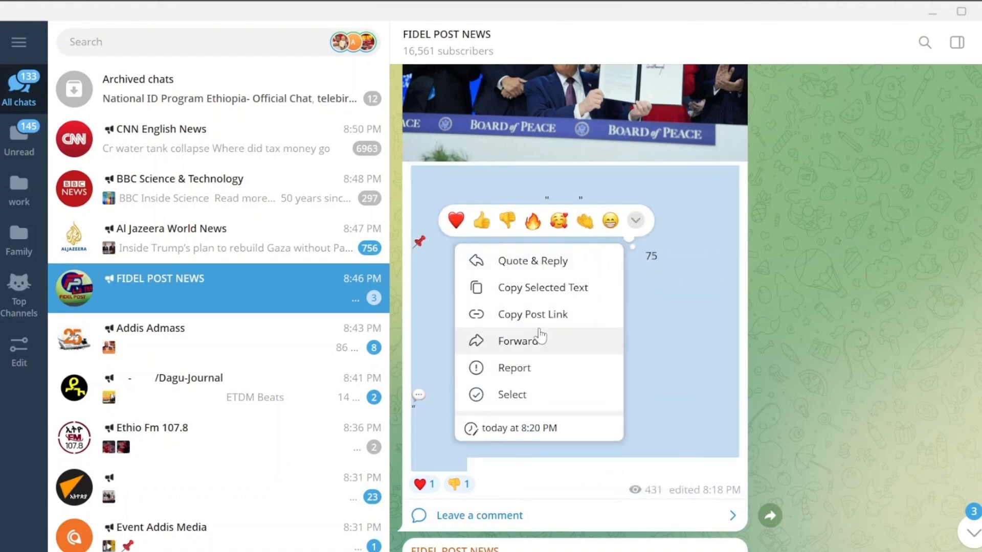
click(543, 287)
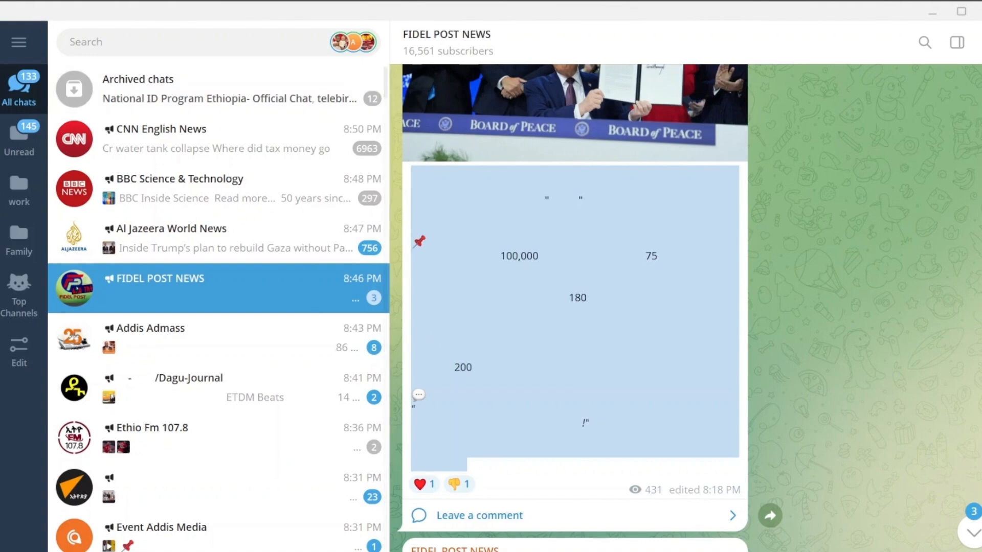
Open the DeritaTech Solution channel.
click(194, 41)
click(156, 212)
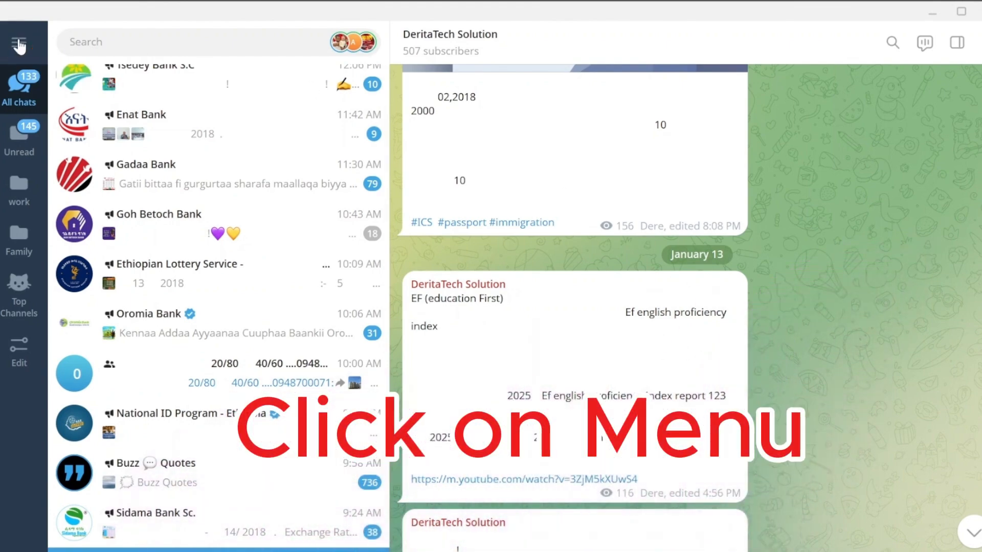
Open the font family choices in the chat settings.
click(23, 45)
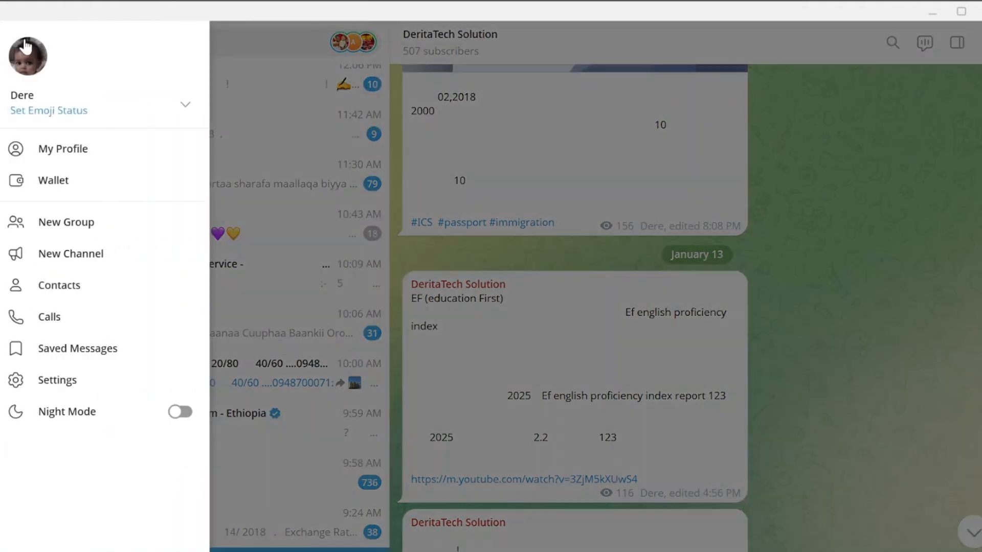
click(58, 380)
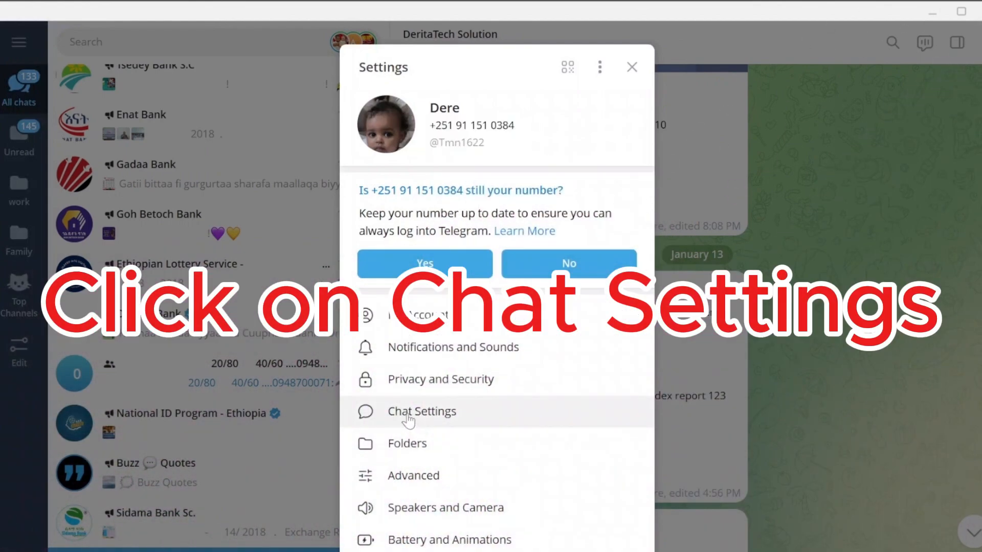
click(408, 414)
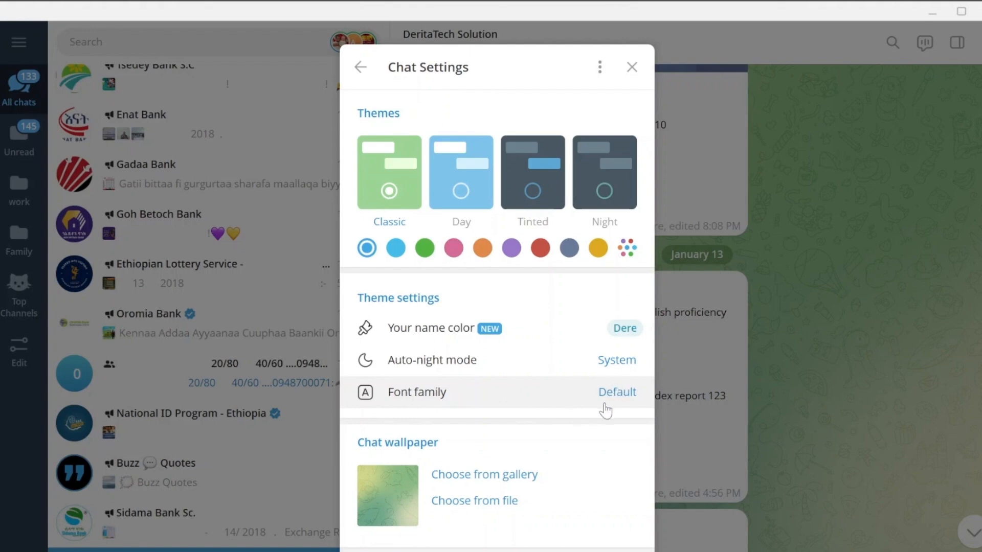
click(412, 403)
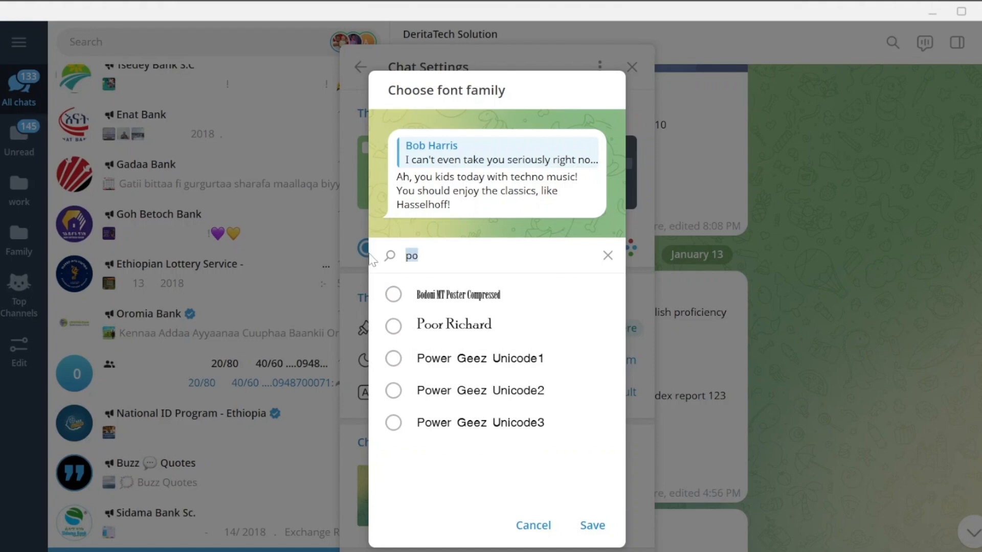
Preview the Nyala font and the Ebrima font in the sample chat message.
key(BackSpace)
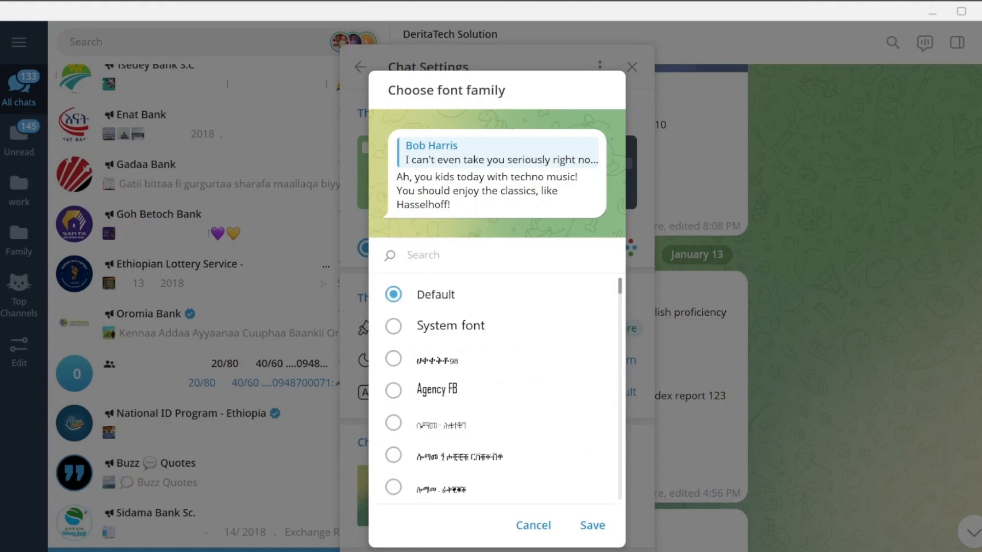
text(nya)
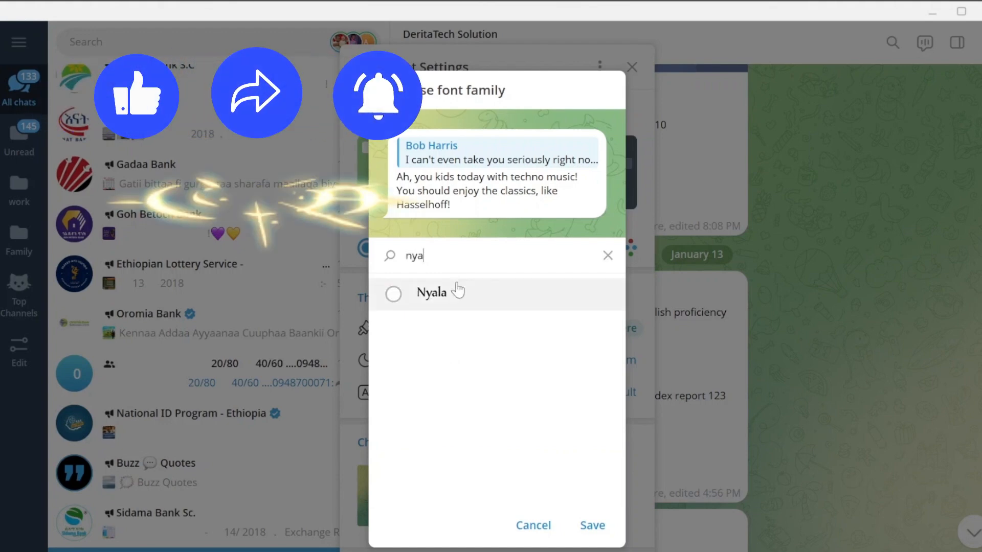
click(394, 301)
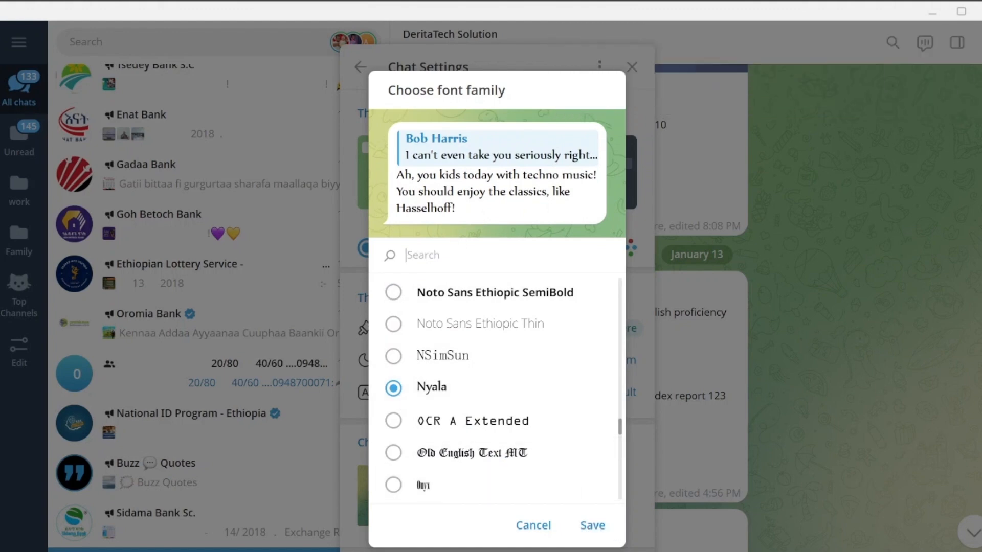
text(ebri)
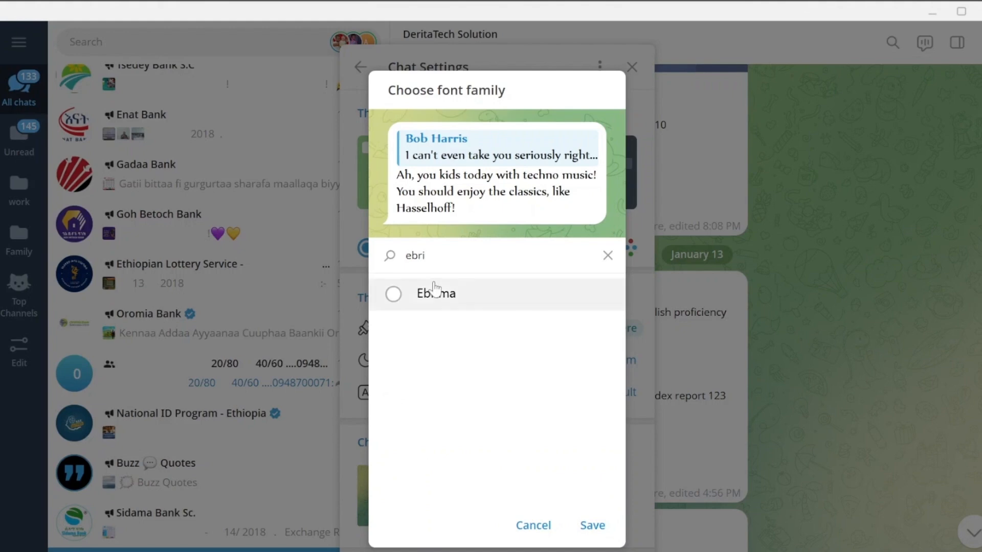
click(394, 295)
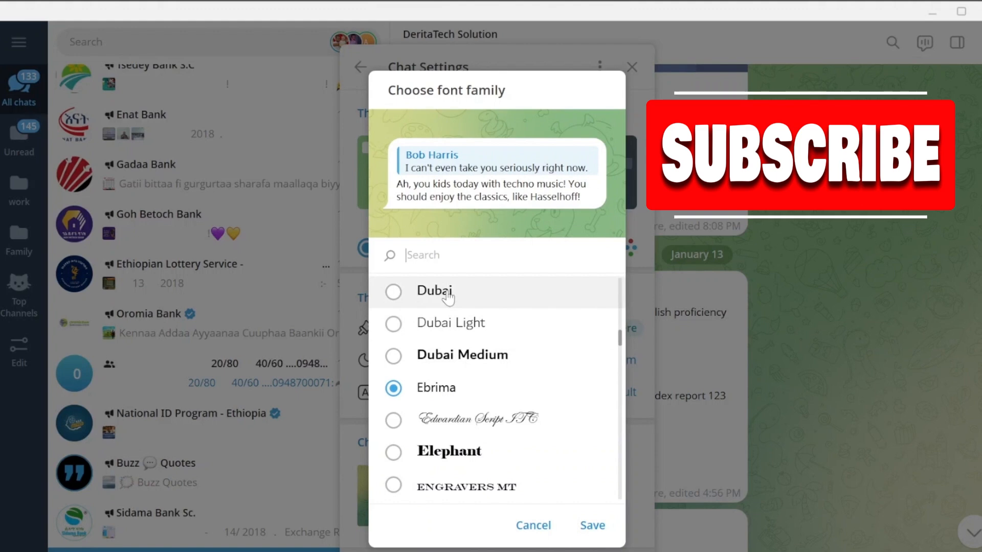
Set the chat font family to Nyala and save the change.
text(nya)
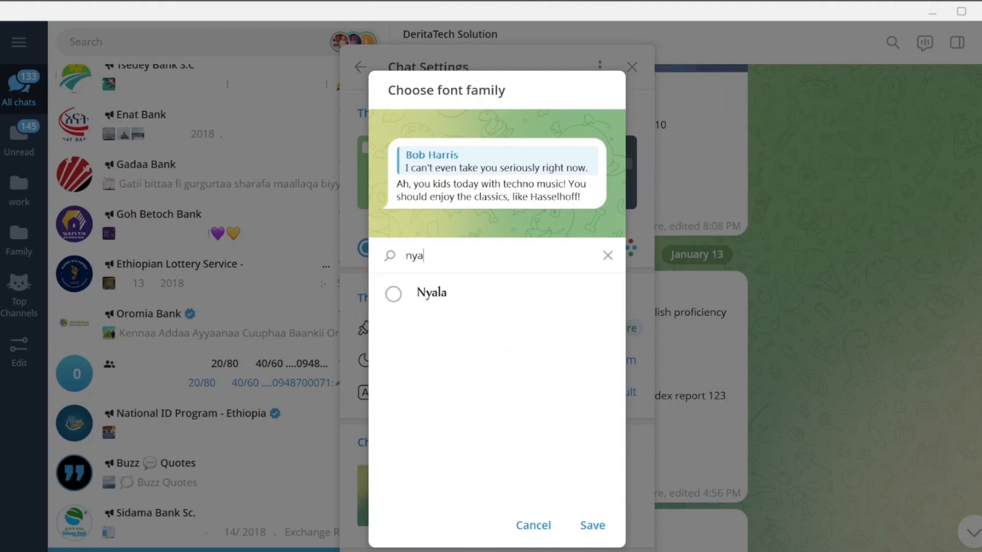
click(394, 296)
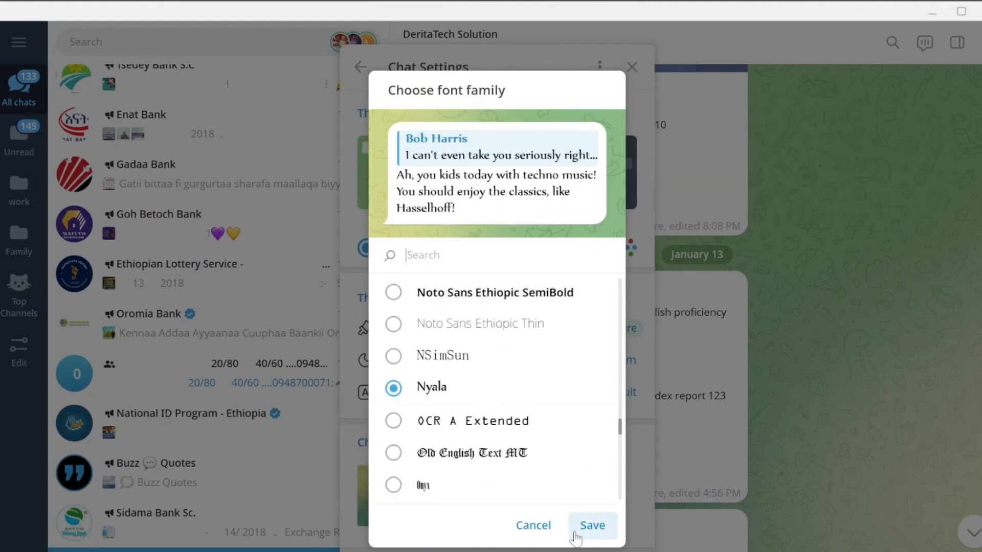
click(595, 527)
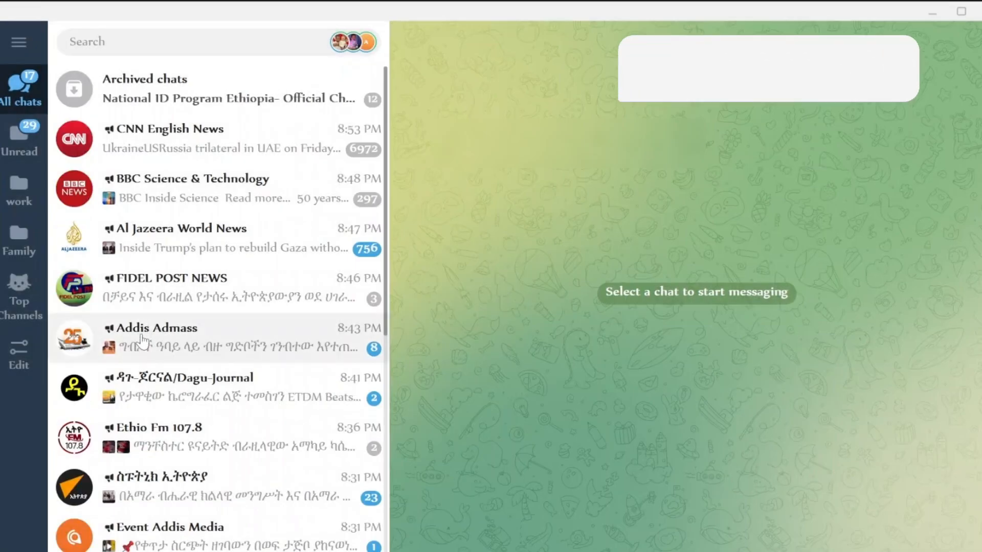
Check how Amharic text renders in the news channels and in the January 22 post of DeritaTech Solution.
click(144, 344)
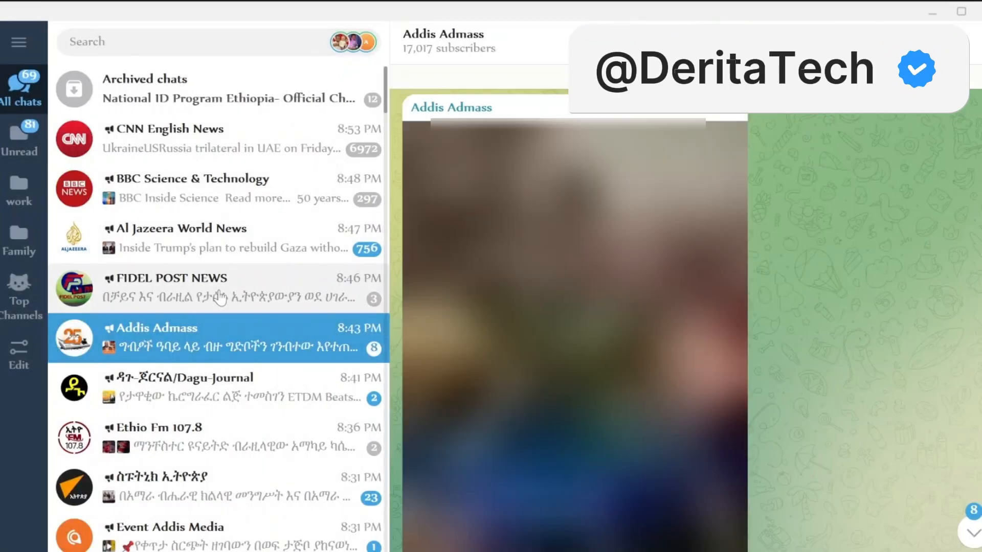
click(217, 295)
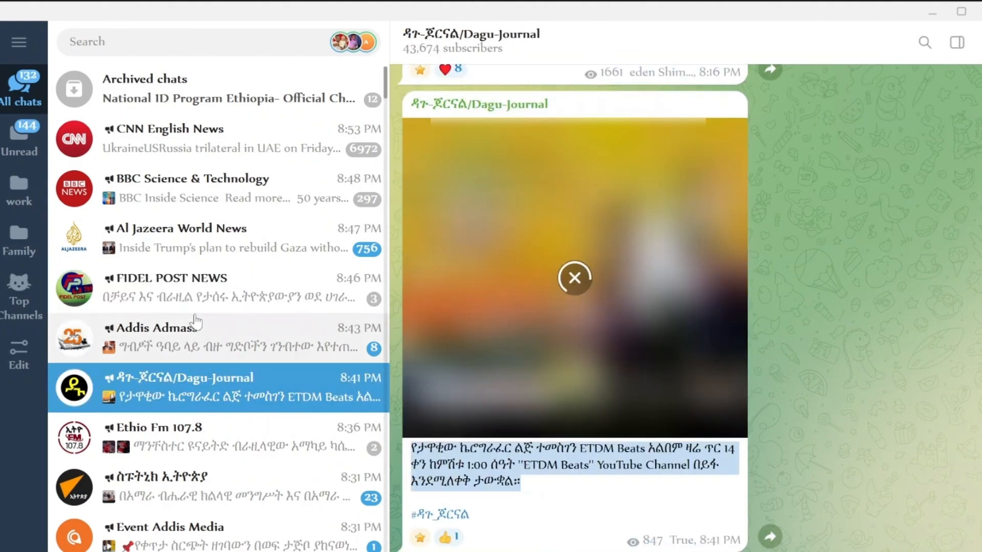
click(196, 289)
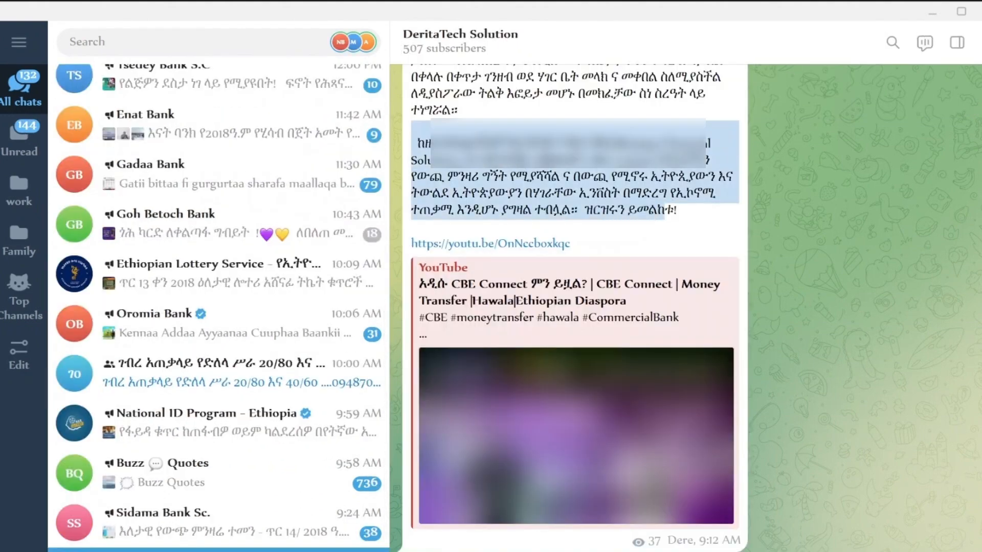
scroll(574, 307, up, 4)
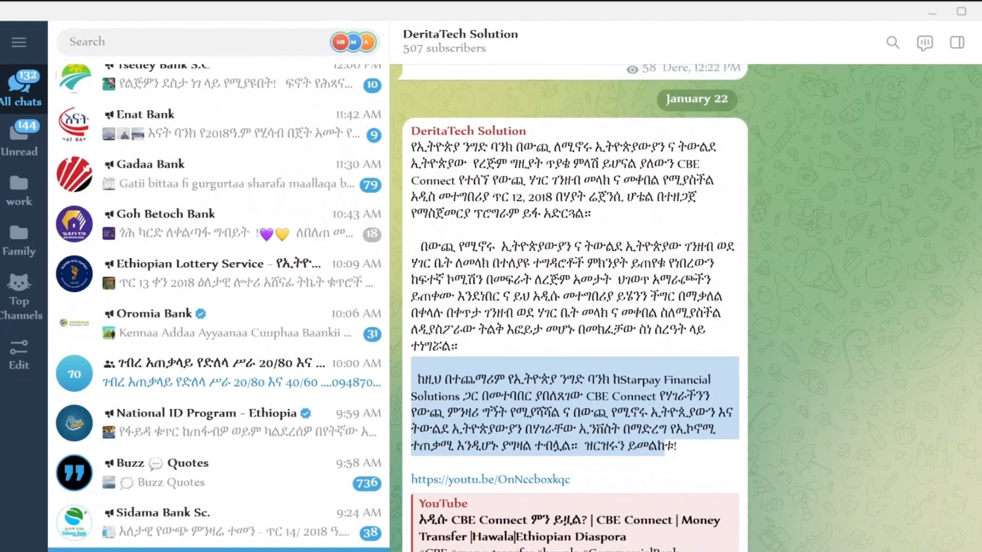
drag(412, 148, 693, 443)
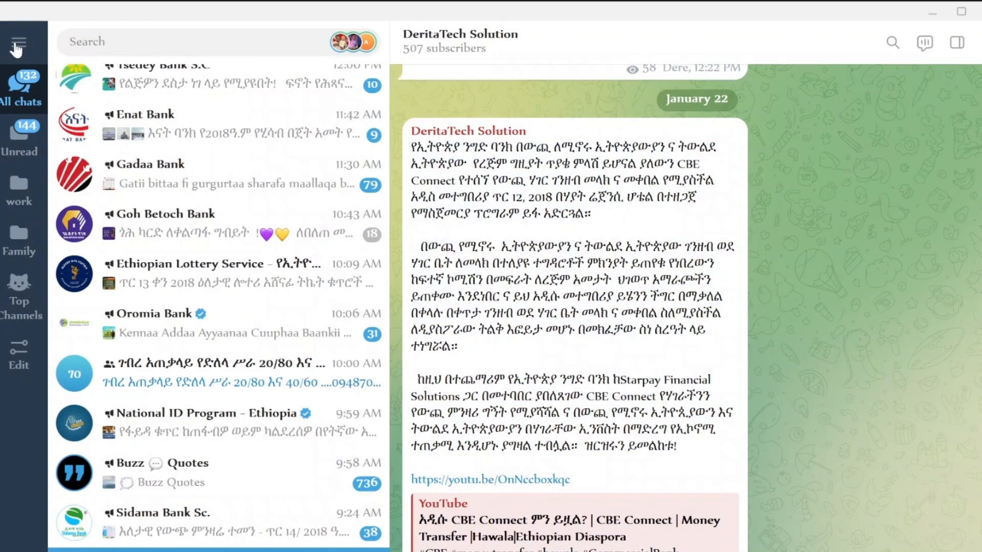
Set the font family in the chat settings to Ebrima and save the change.
click(17, 47)
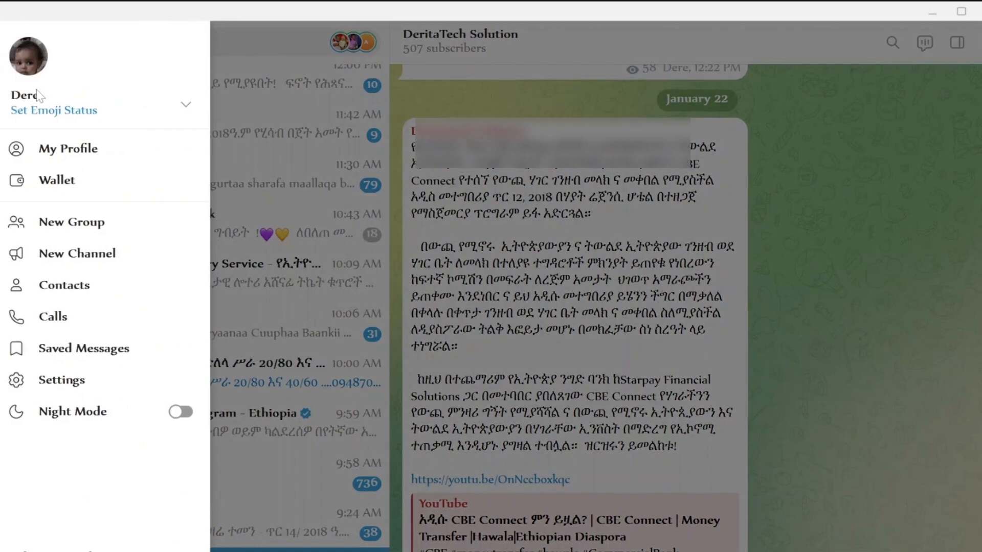
click(57, 378)
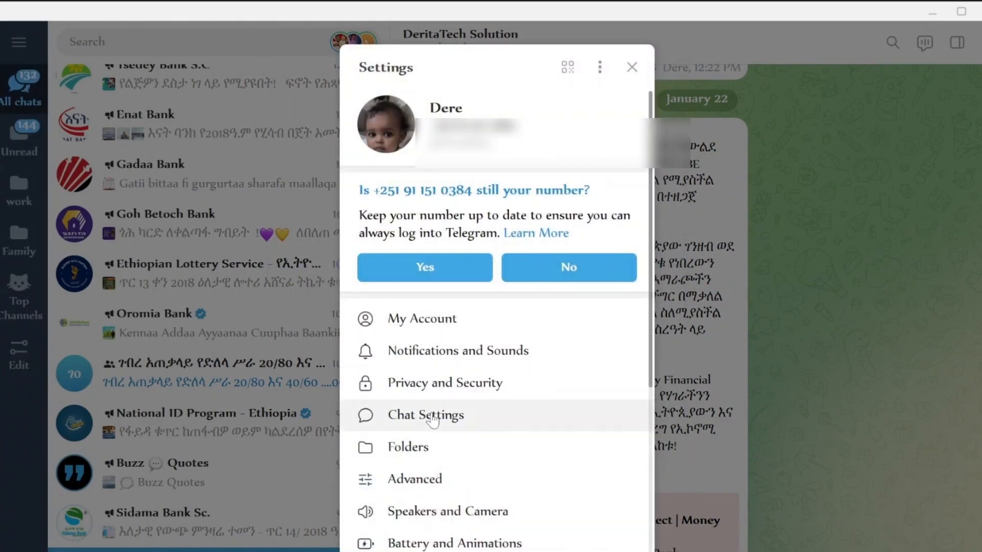
click(432, 417)
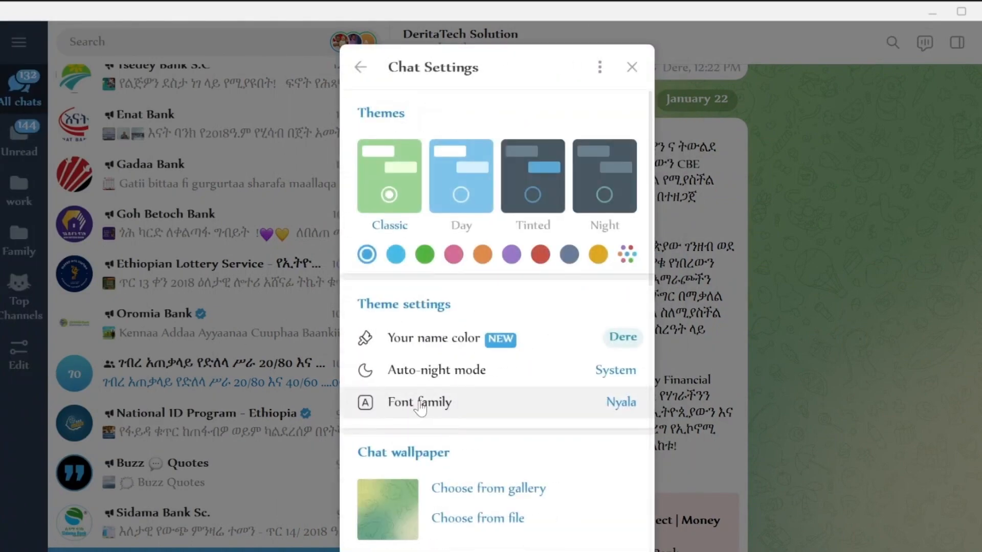
click(419, 404)
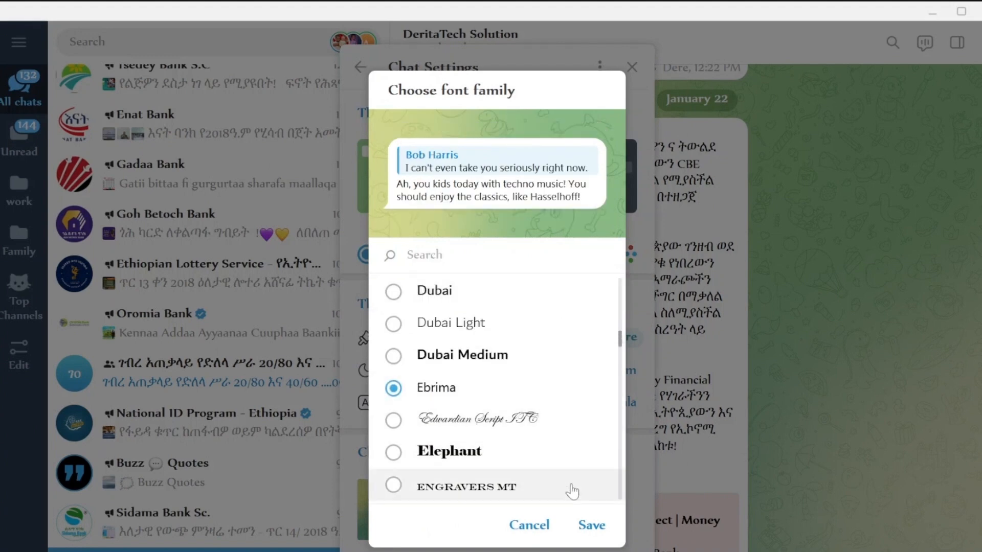
click(584, 520)
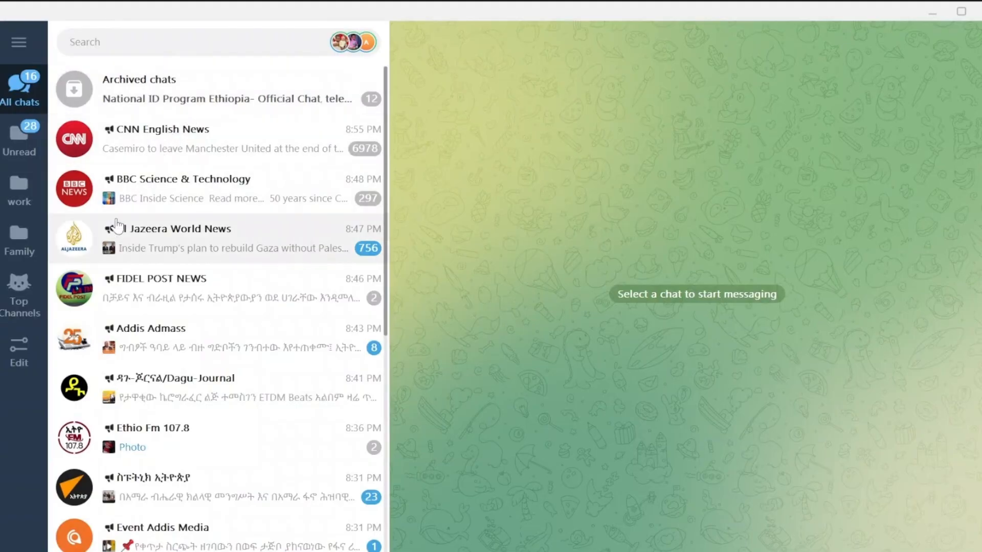
Check how Amharic text renders in FIDEL POST NEWS, Addis Admass, Dagu-Journal and the older DeritaTech Solution posts.
click(255, 291)
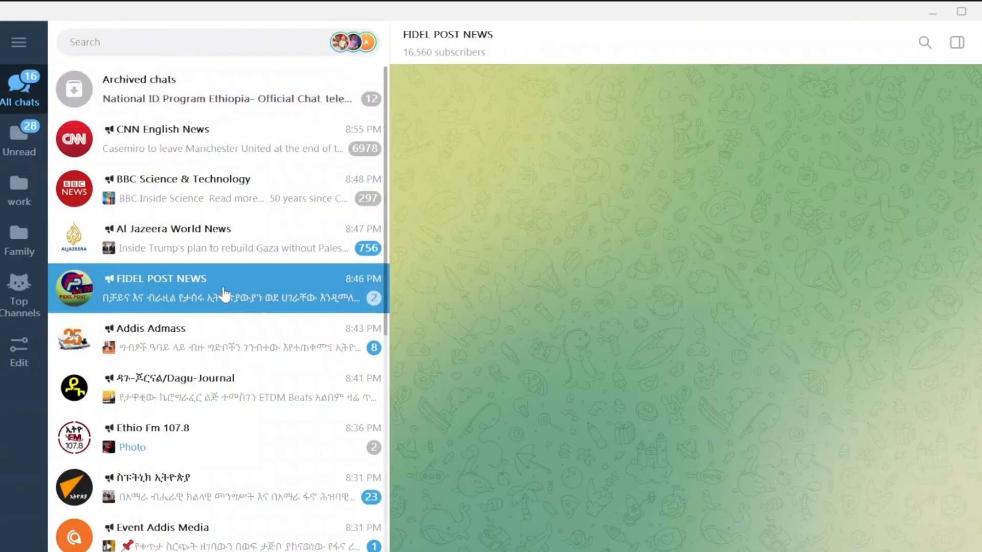
click(227, 343)
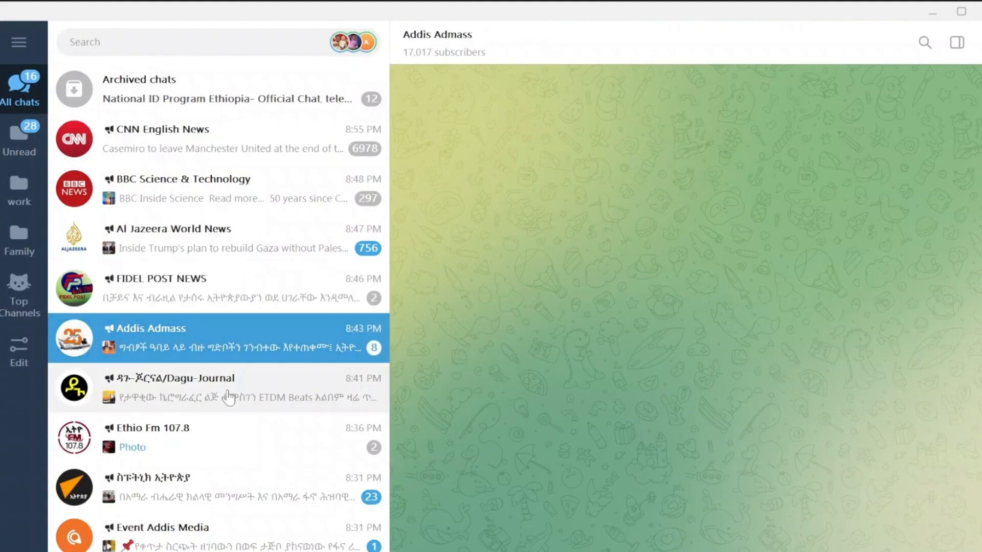
click(197, 404)
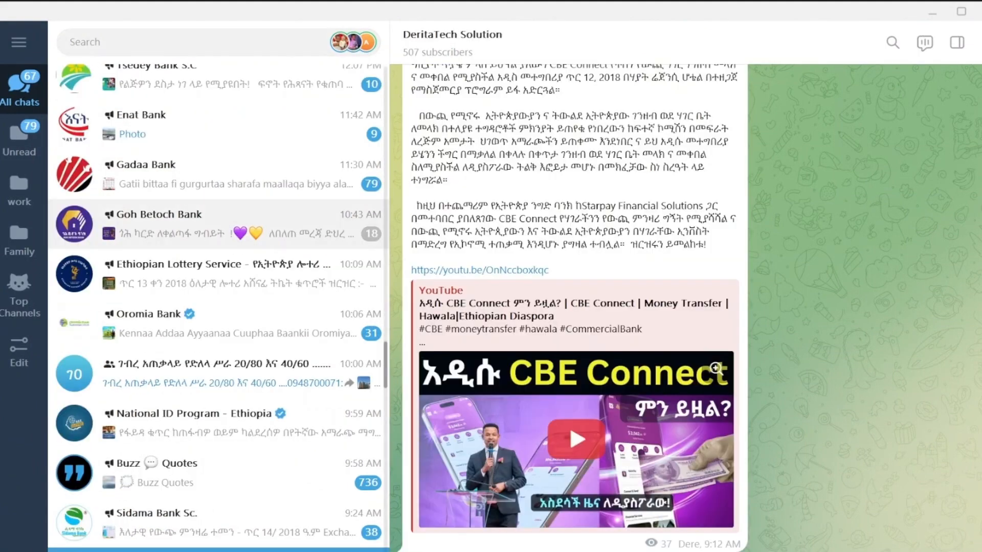
scroll(568, 425, up, 10)
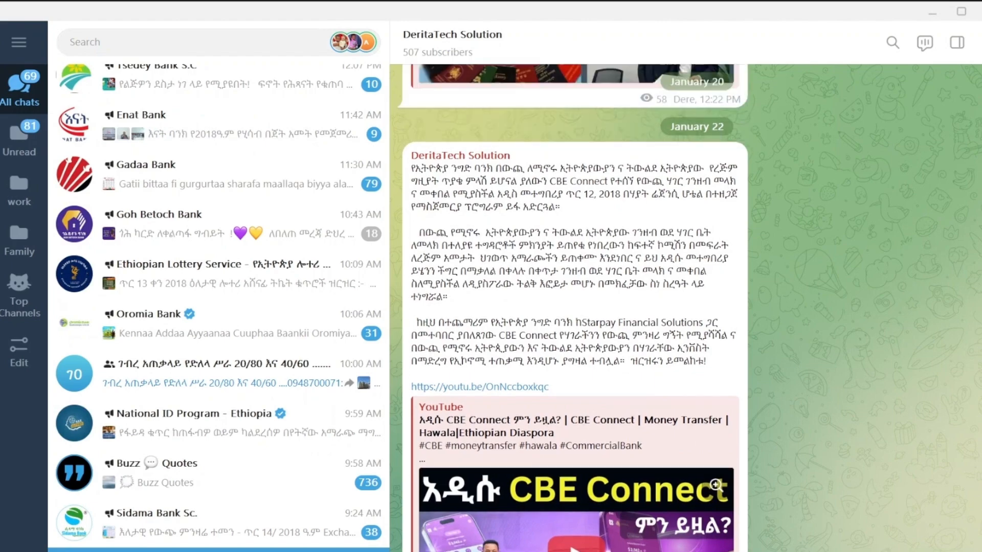
scroll(569, 426, up, 5)
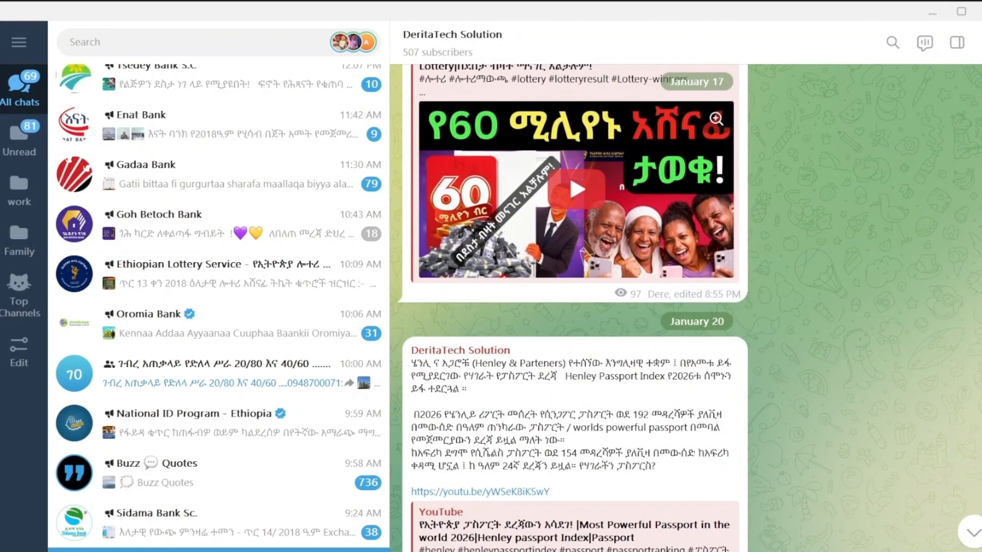
scroll(723, 404, up, 10)
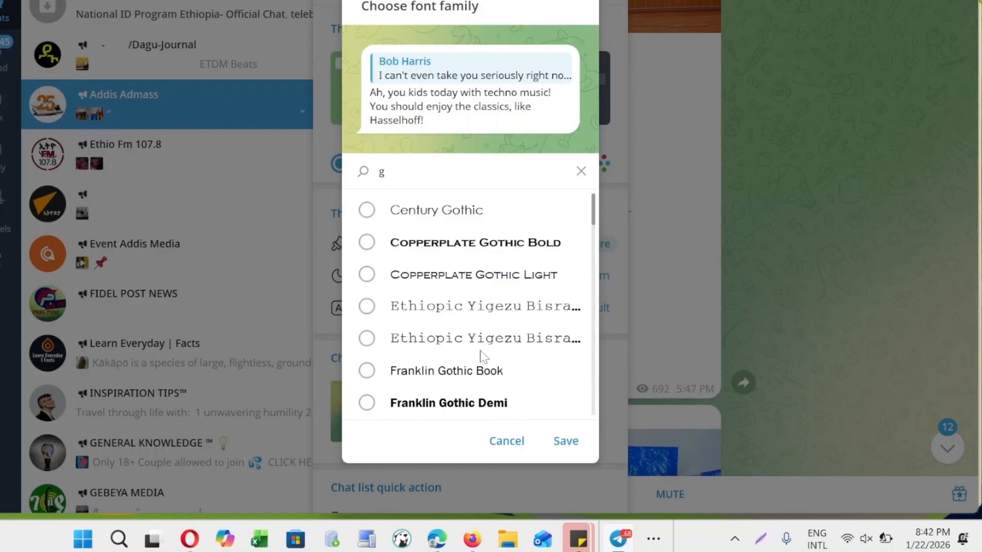
key(BackSpace)
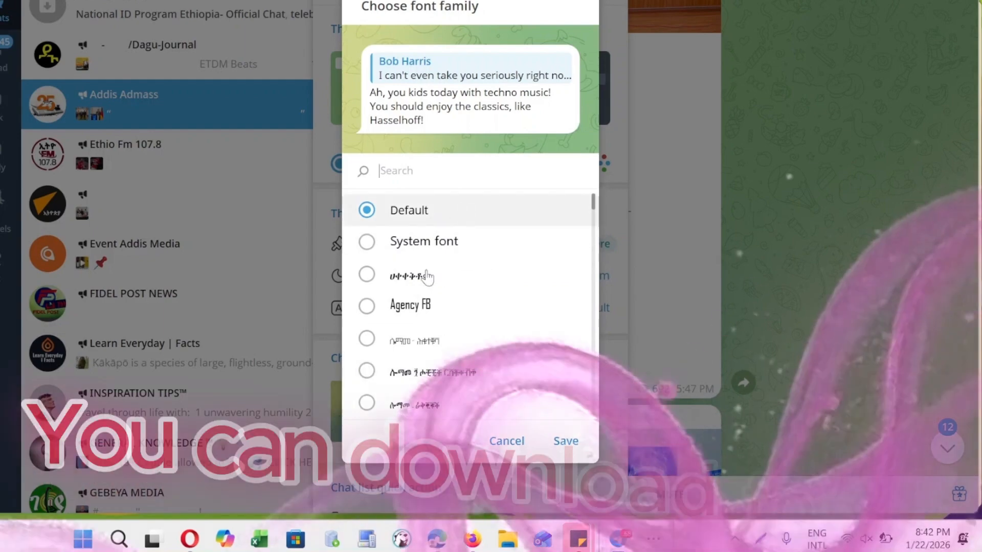
click(508, 450)
key(Escape)
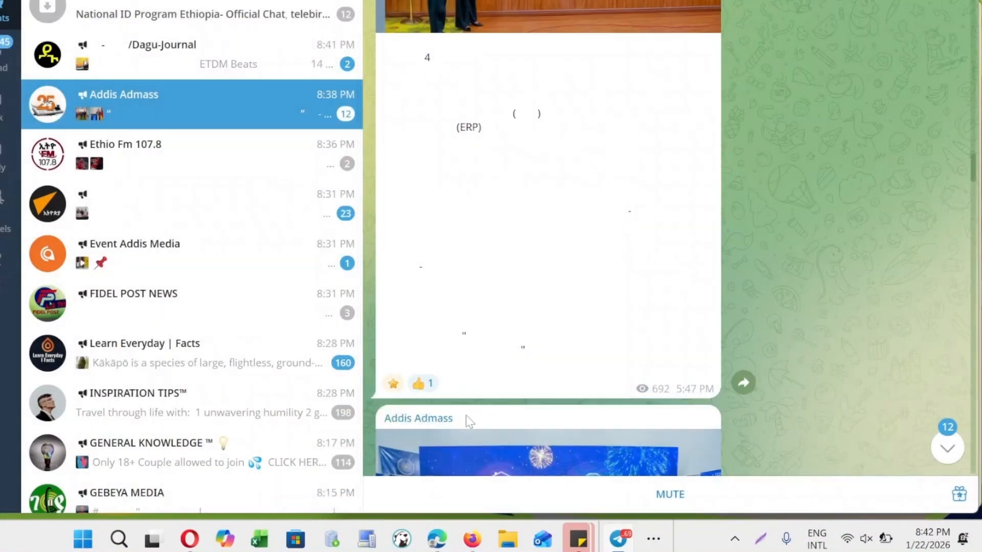
Switch to Google Fonts in Firefox, search for "amharic" and filter the font families by the Amharic language.
click(472, 539)
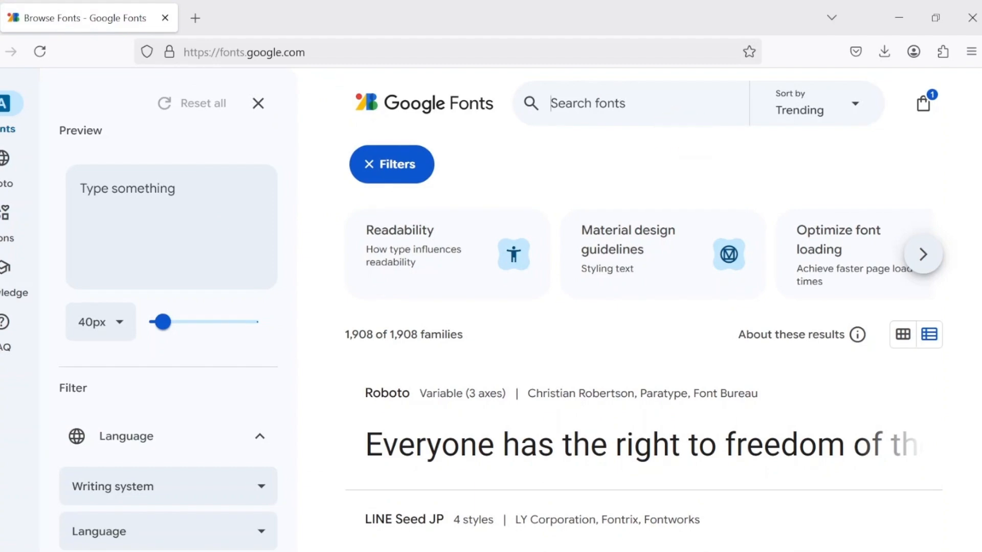
text(amharic)
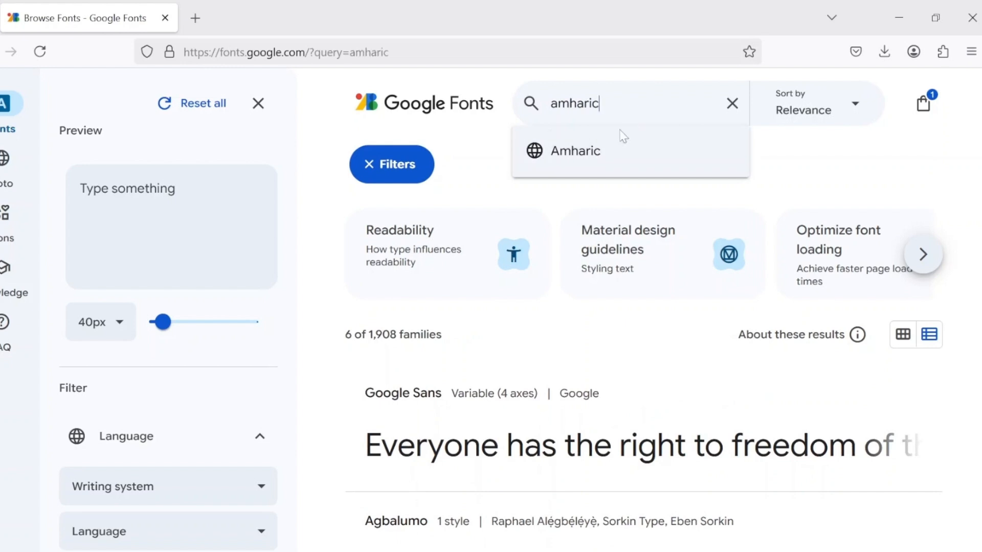
click(564, 163)
Examine the Amharic previews of the filtered font families down to the end of the results.
scroll(856, 522, down, 5)
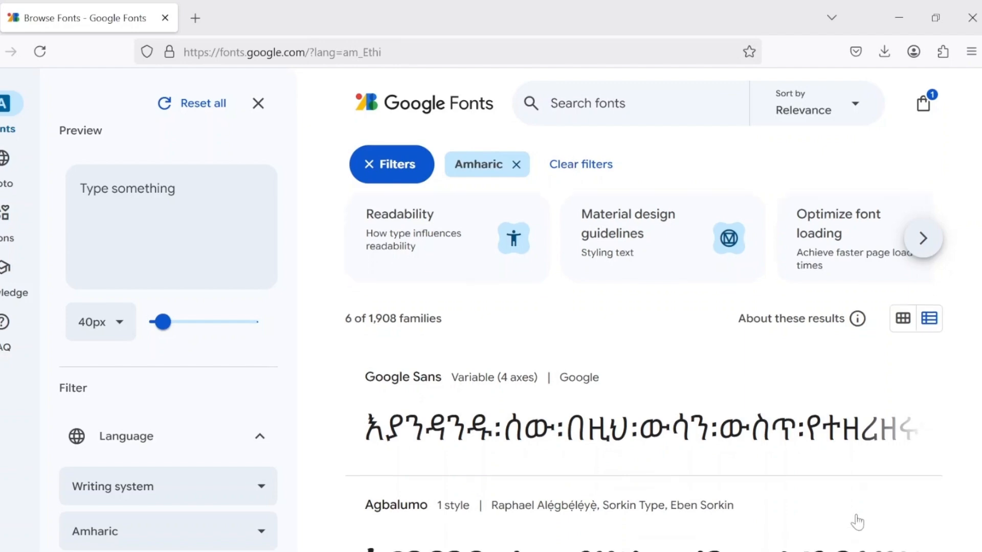
scroll(869, 475, up, 3)
scroll(857, 320, up, 2)
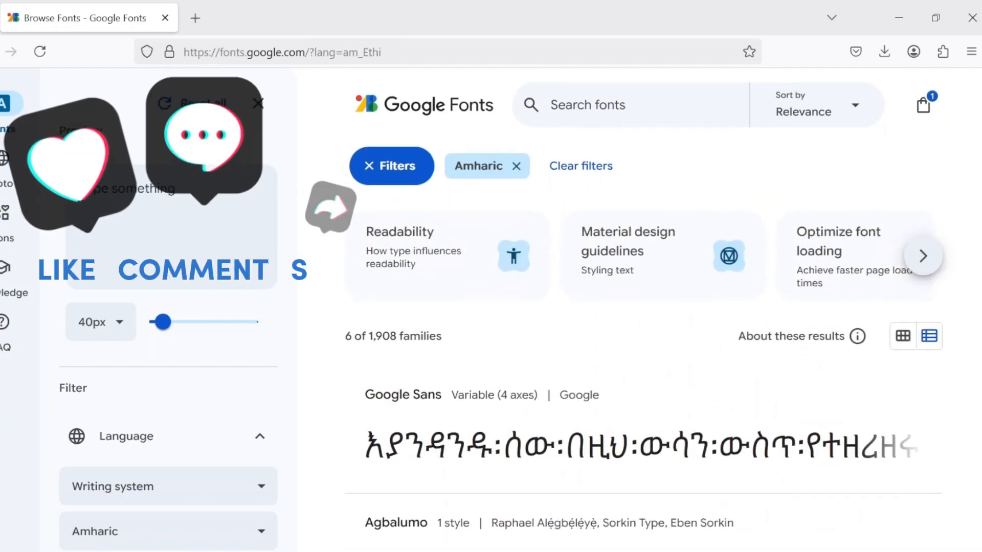
scroll(857, 320, down, 3)
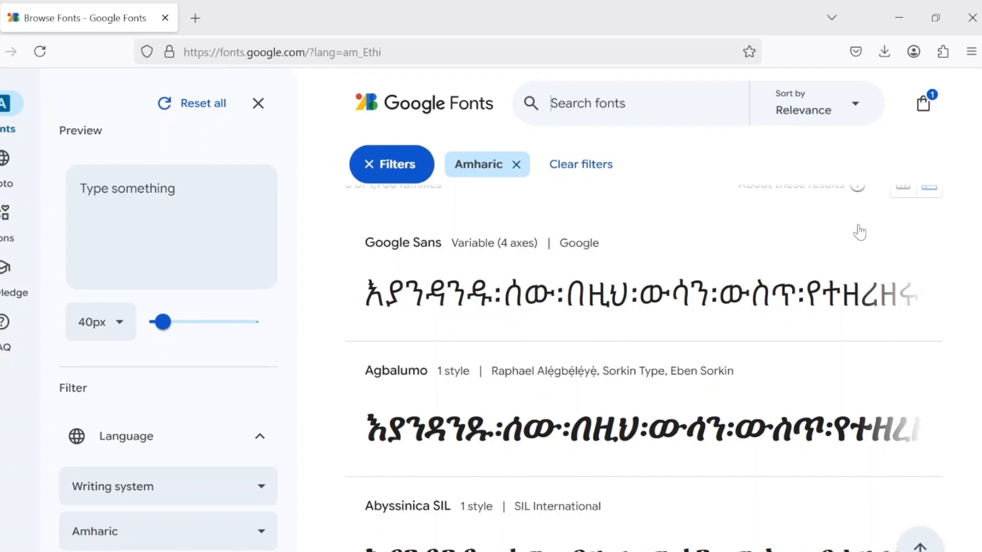
scroll(839, 402, down, 2)
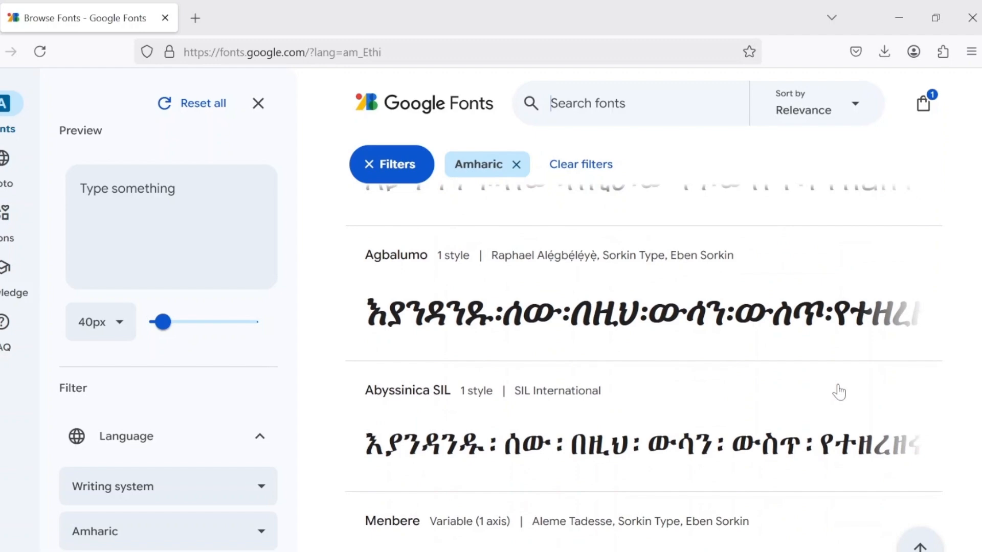
scroll(838, 392, down, 4)
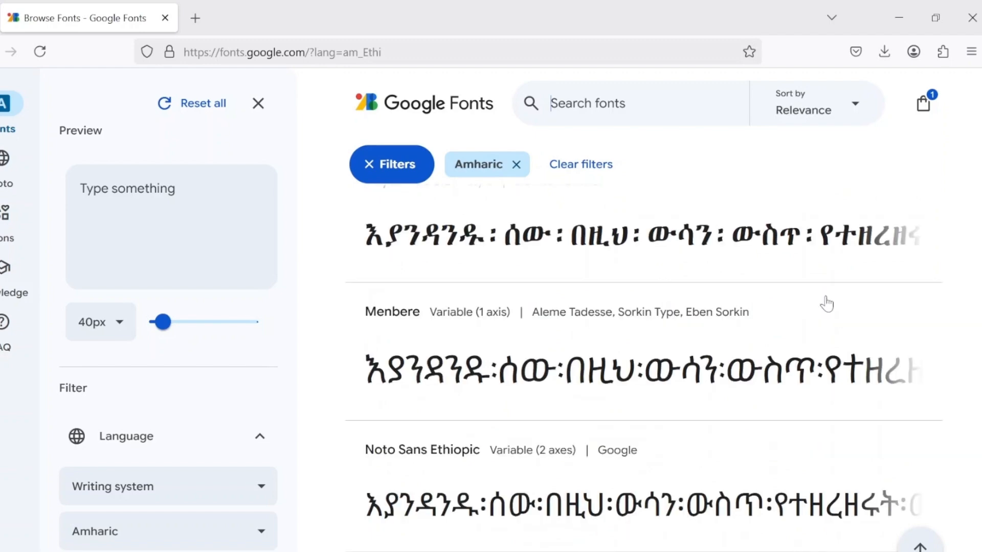
scroll(786, 462, down, 2)
scroll(792, 376, down, 1)
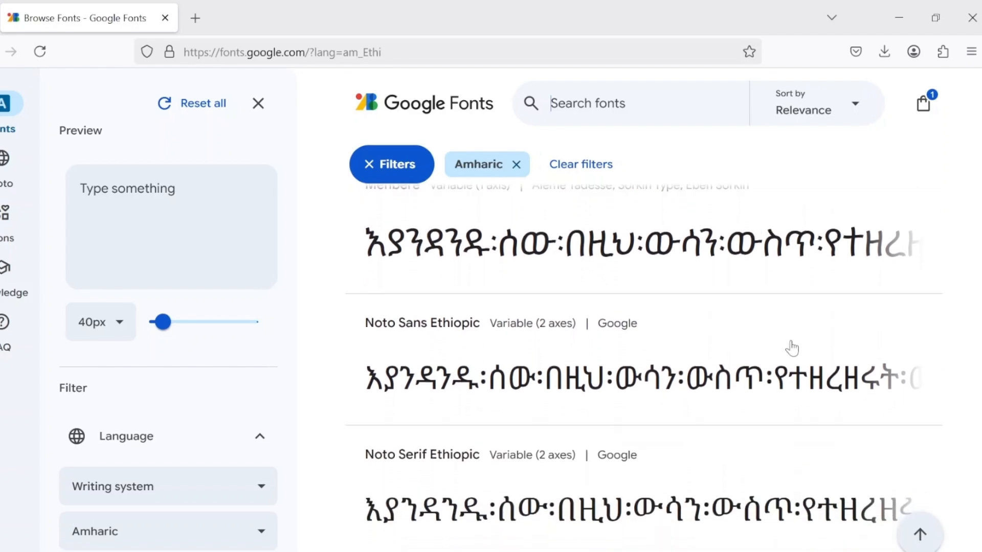
scroll(795, 317, down, 4)
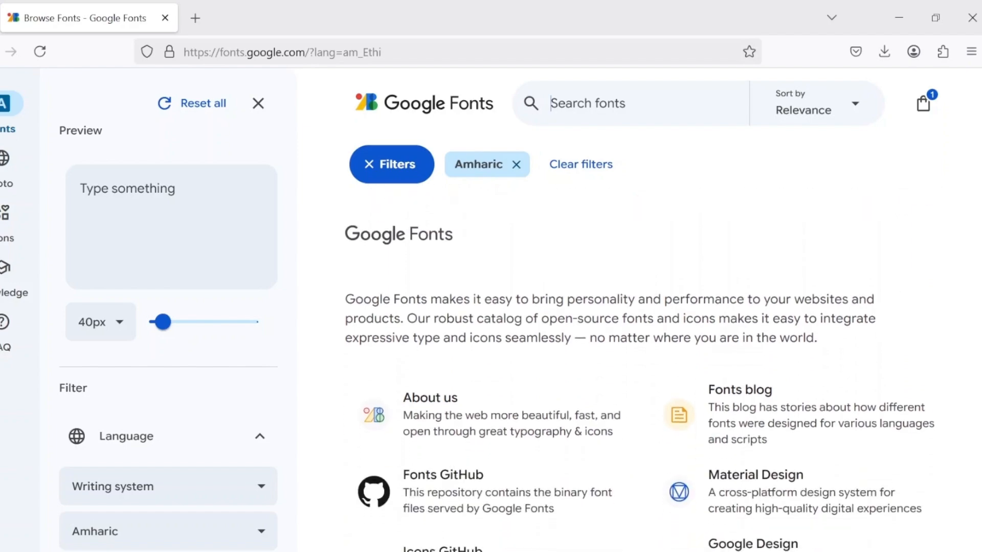
Open Noto Sans Ethiopic, add it to the font selection and download all selected families.
key(Home)
scroll(644, 379, down, 10)
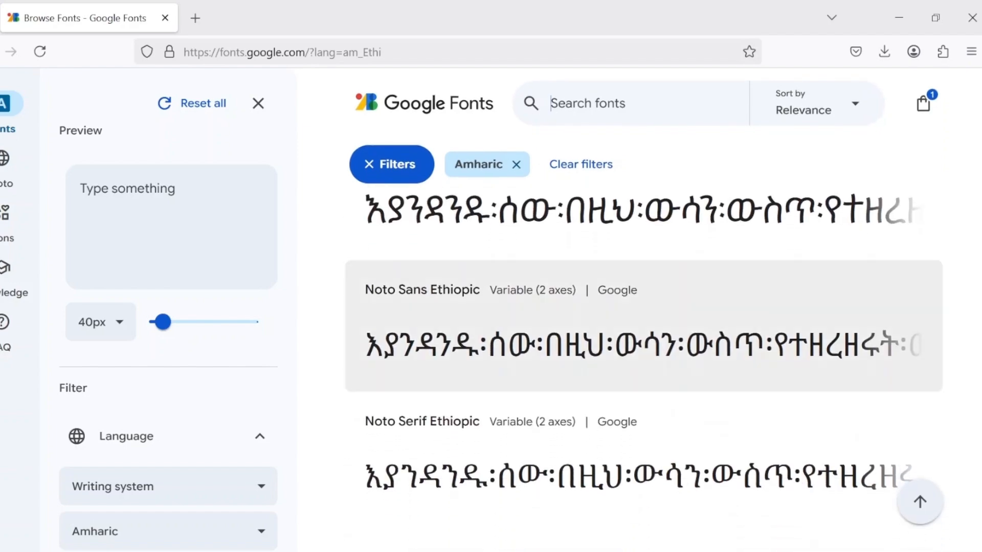
click(895, 366)
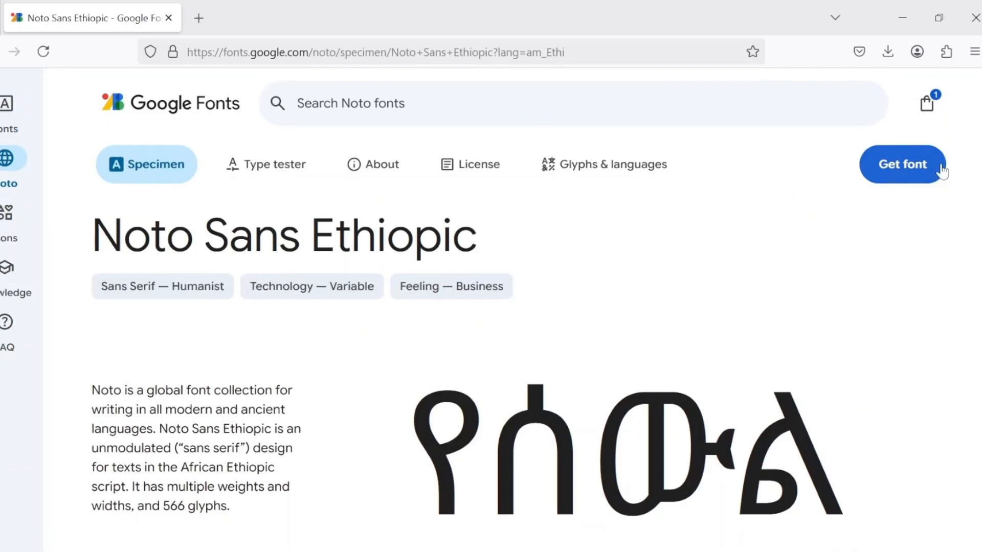
click(918, 181)
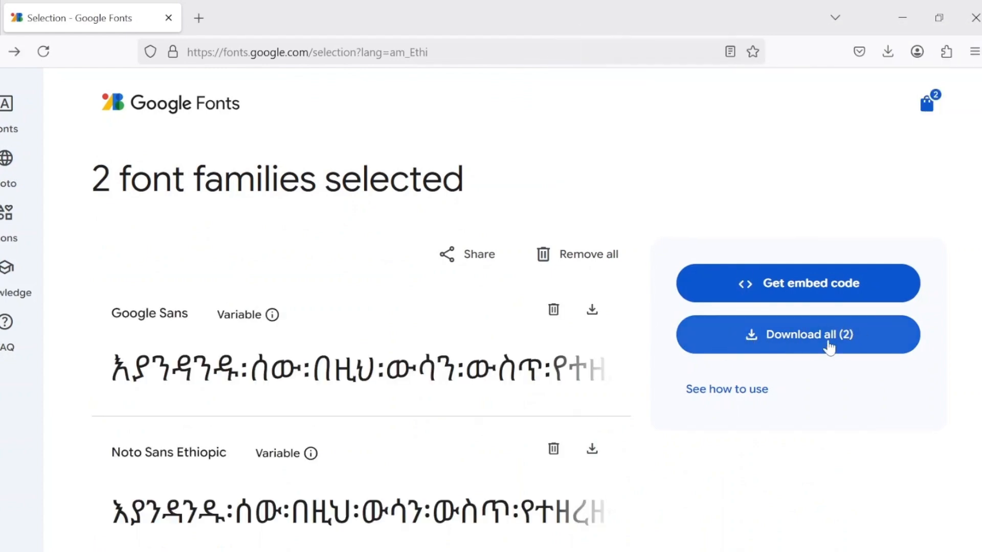
click(769, 339)
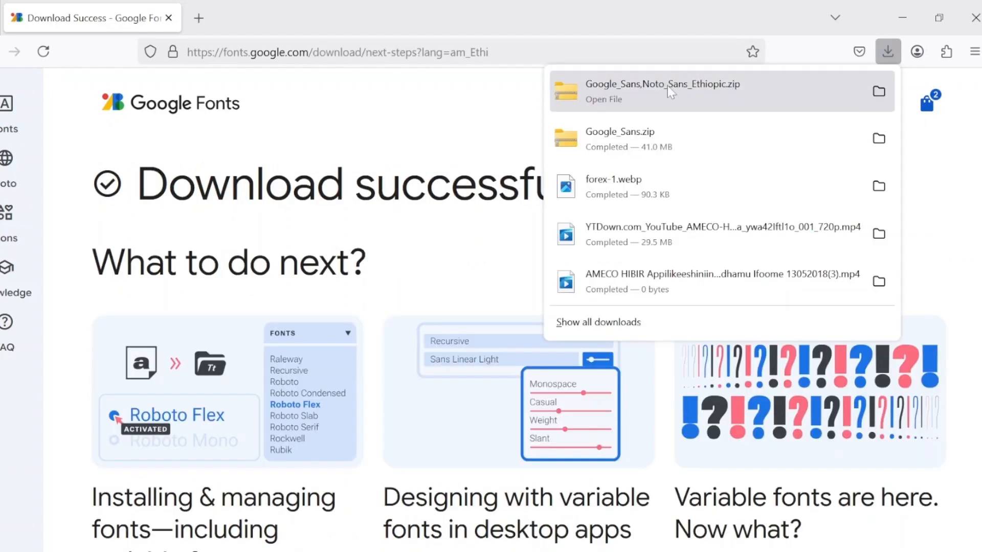
Show the downloaded Google_Sans,Noto_Sans_Ethiopic.zip in its folder and extract all its files to the default destination.
click(878, 91)
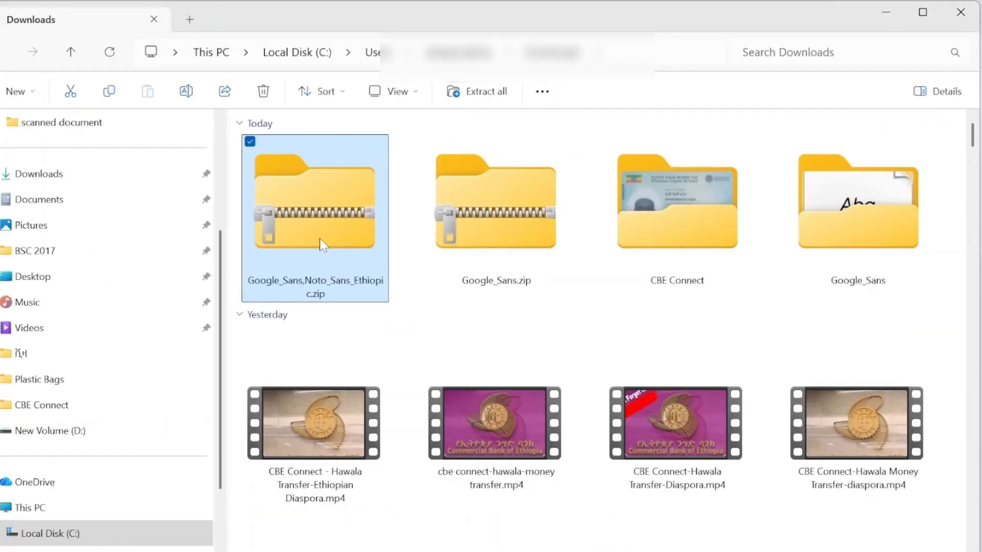
right_click(317, 220)
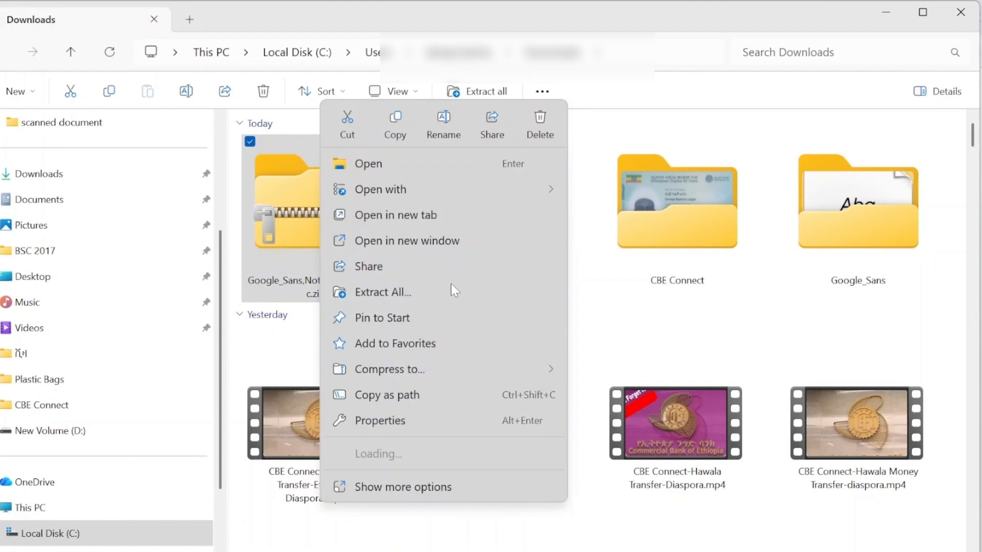
click(363, 292)
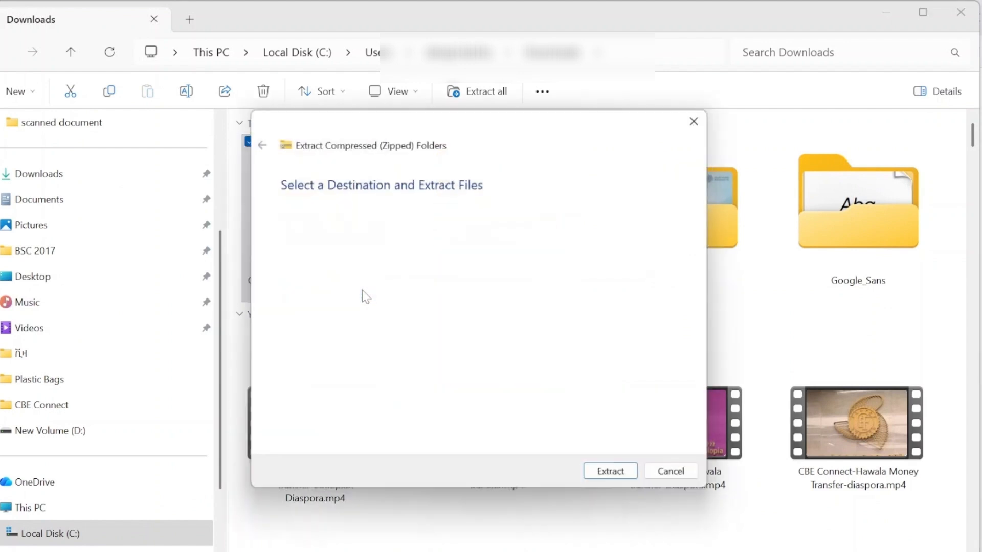
key(Return)
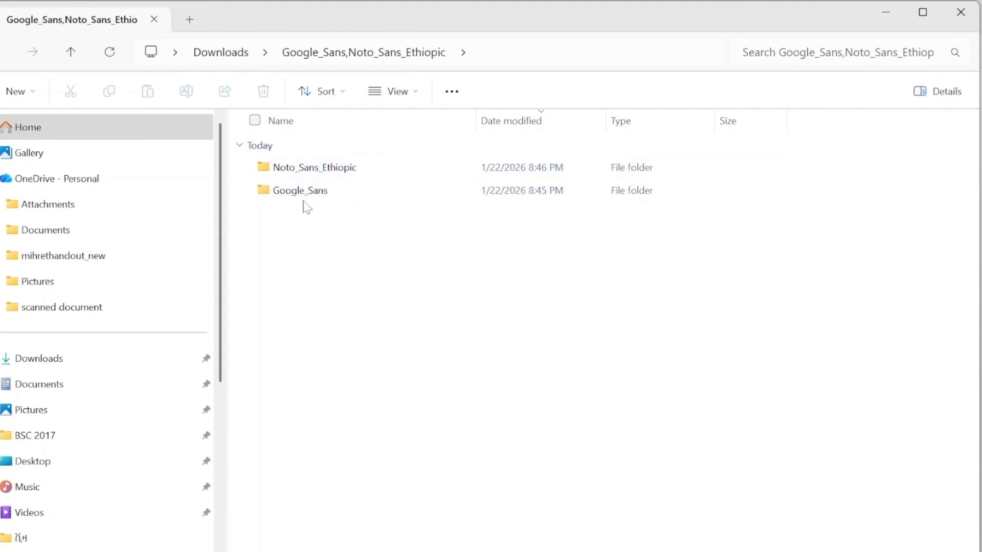
Install the font file NotoSansEthiopic-VariableFont_wdth,wght.ttf from the extracted Noto_Sans_Ethiopic folder.
click(295, 172)
double_click(295, 172)
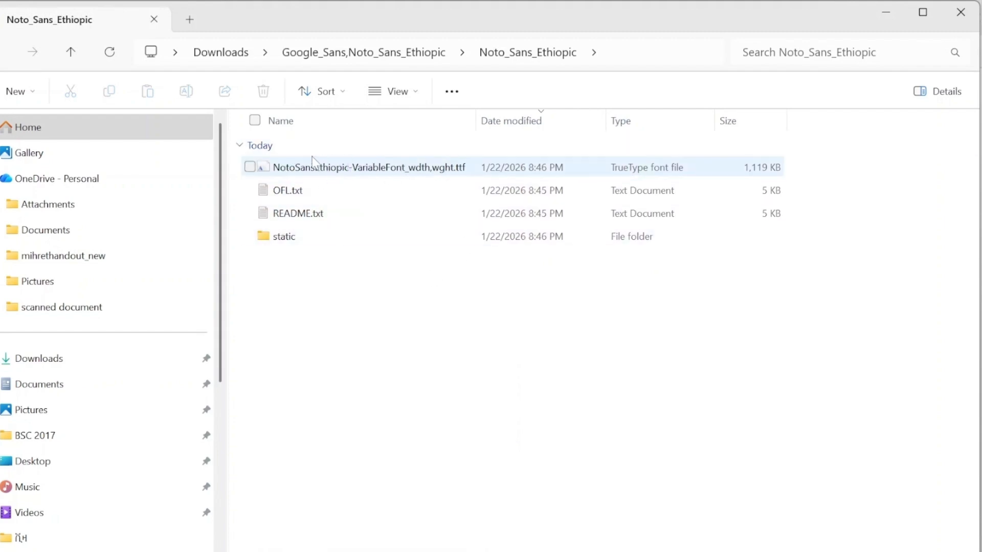
mouse_move(357, 172)
click(308, 173)
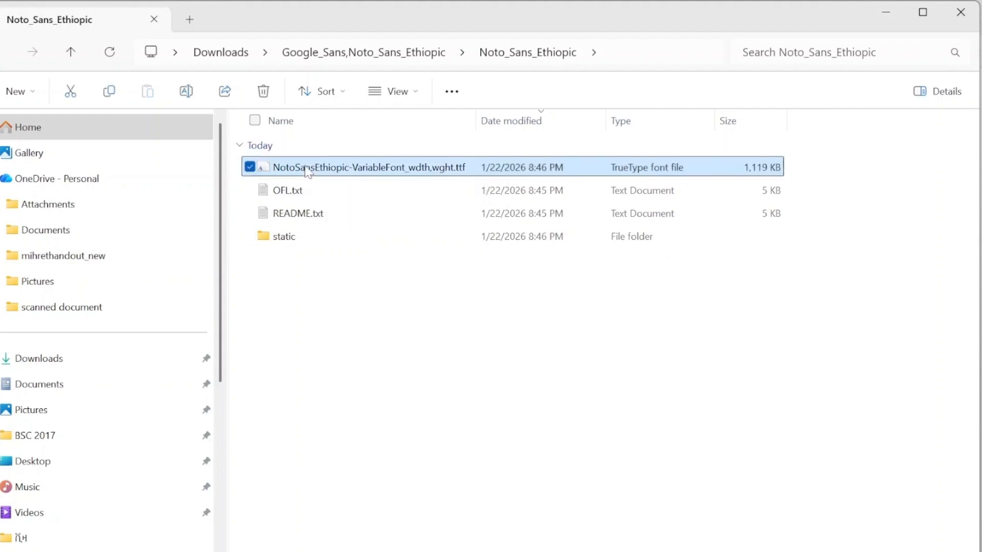
right_click(307, 172)
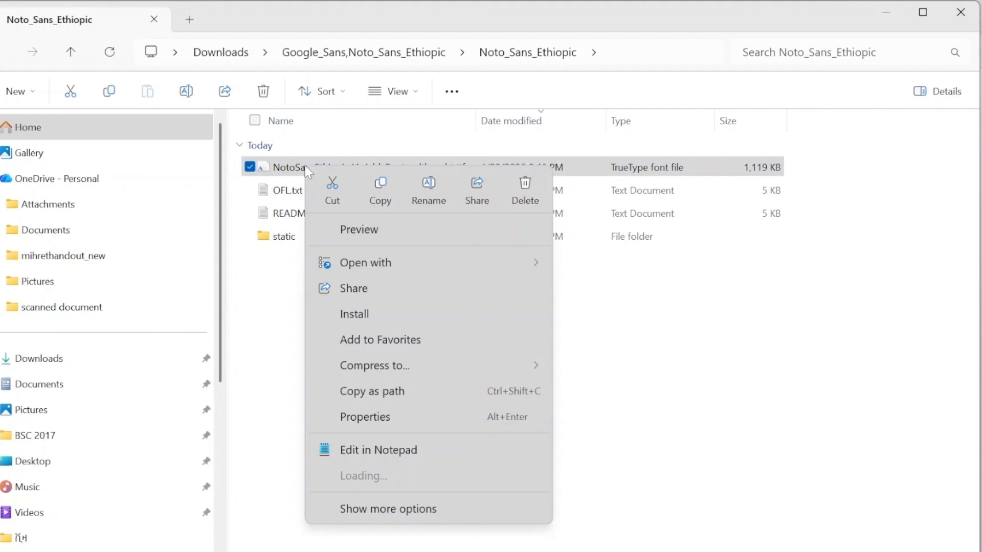
click(347, 316)
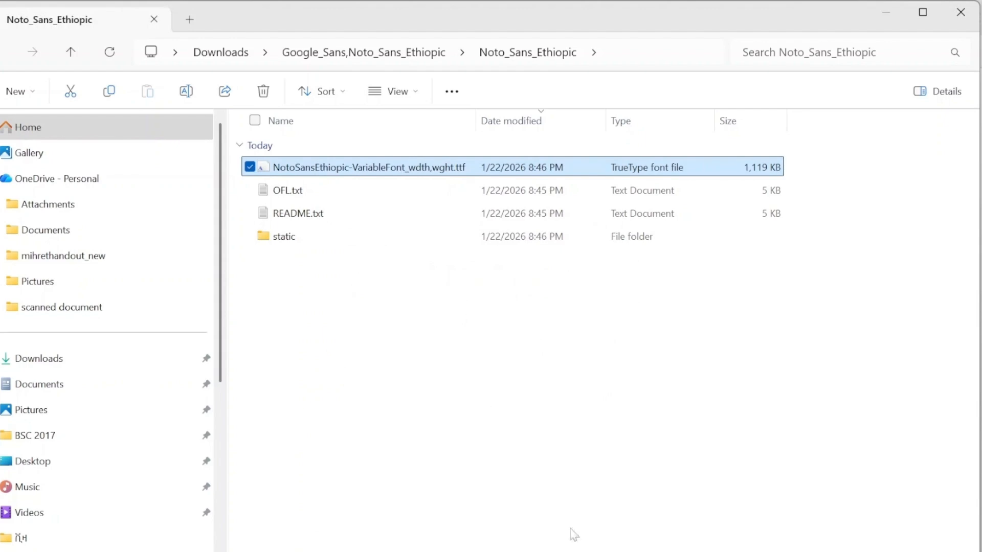
click(460, 339)
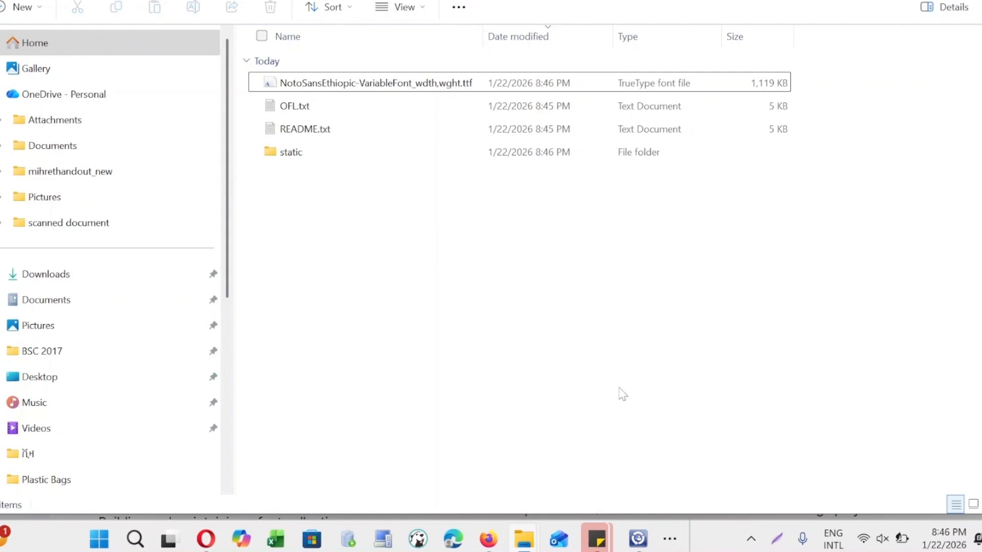
Quit Telegram completely from its background session and launch it again so it loads the installed font.
click(751, 539)
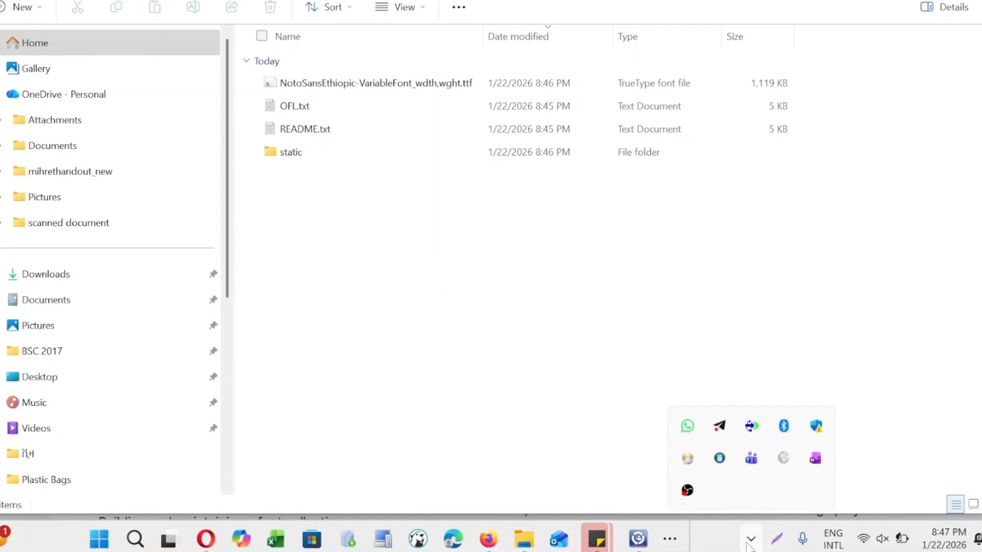
right_click(718, 429)
click(798, 411)
click(137, 540)
text(t)
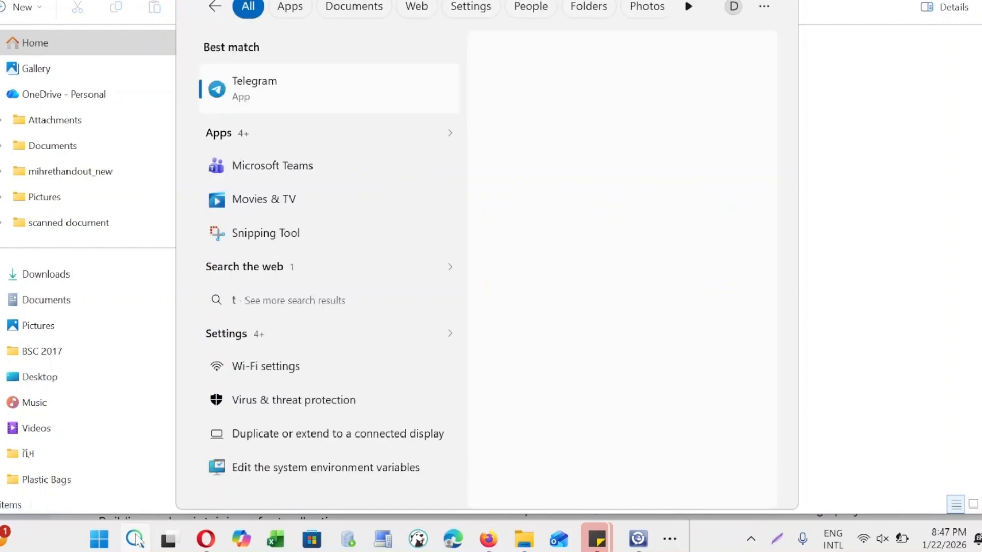
text(e)
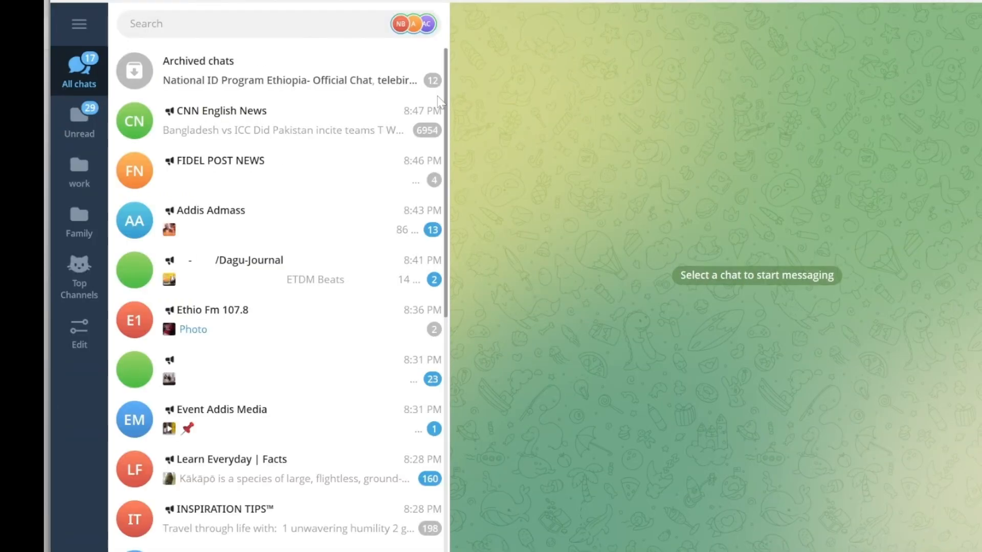
Search the font families in the chat settings for "no", then leave the settings without choosing one.
click(79, 26)
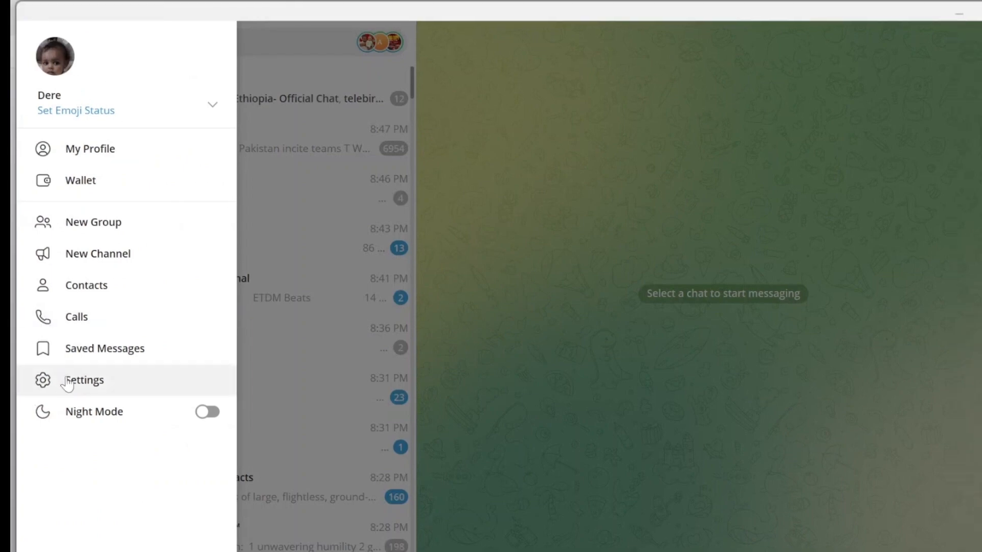
click(68, 382)
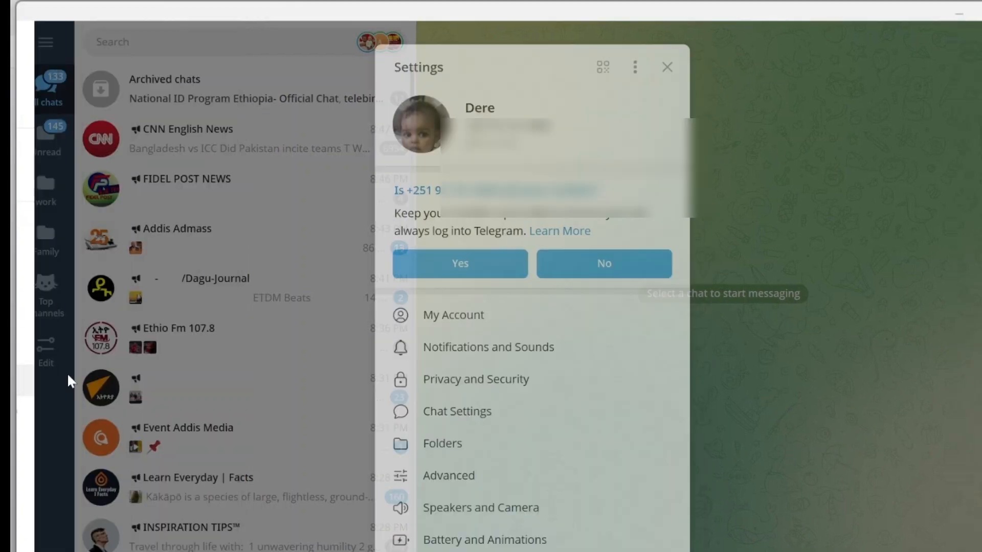
click(437, 414)
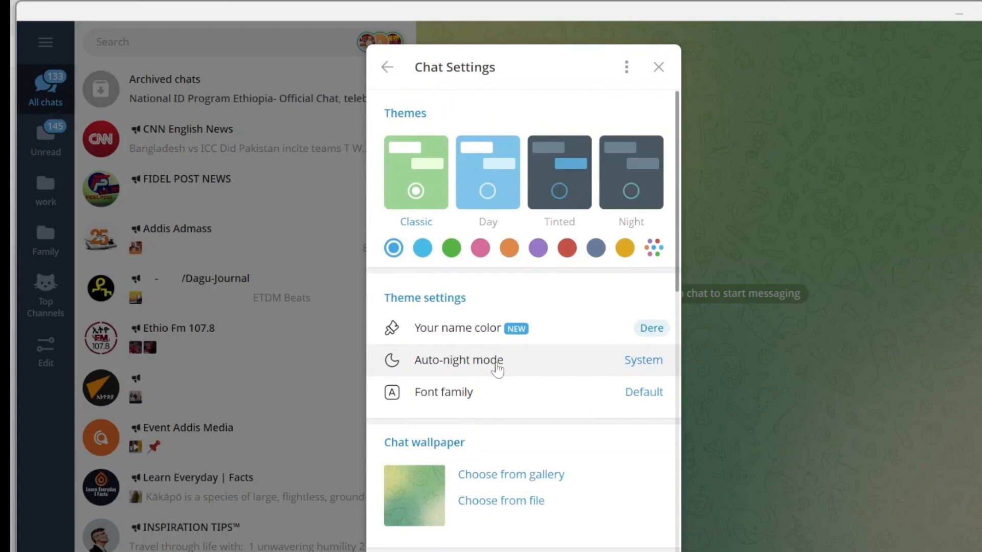
click(429, 392)
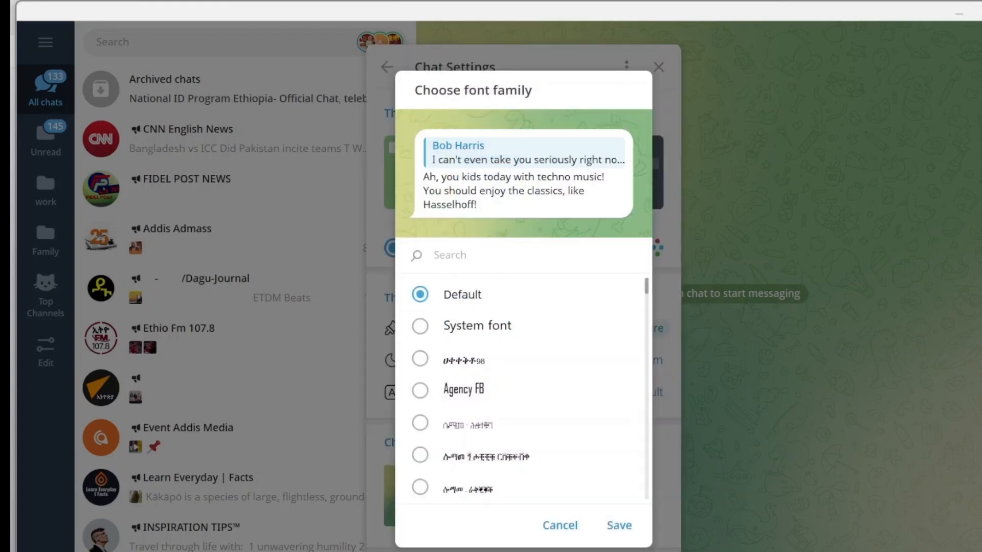
text(no)
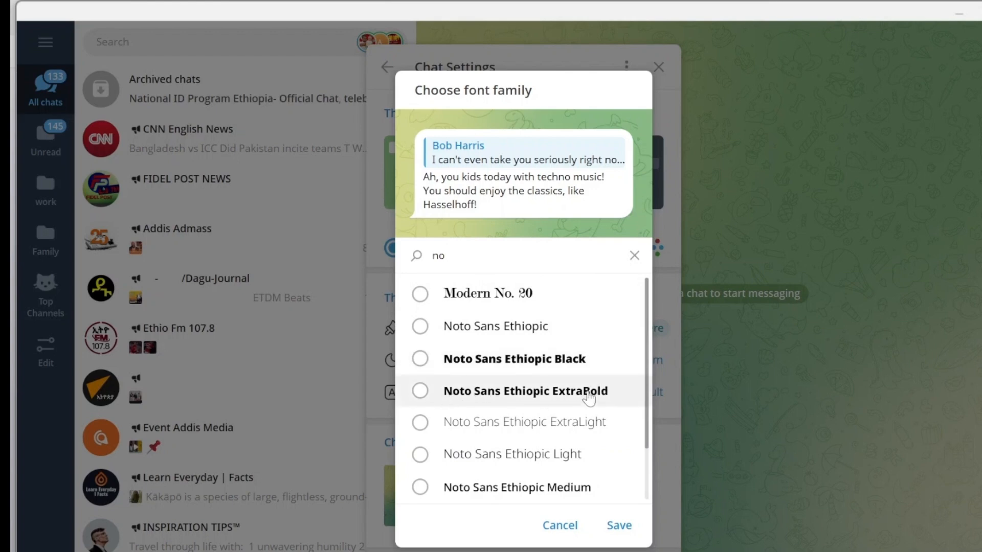
click(551, 534)
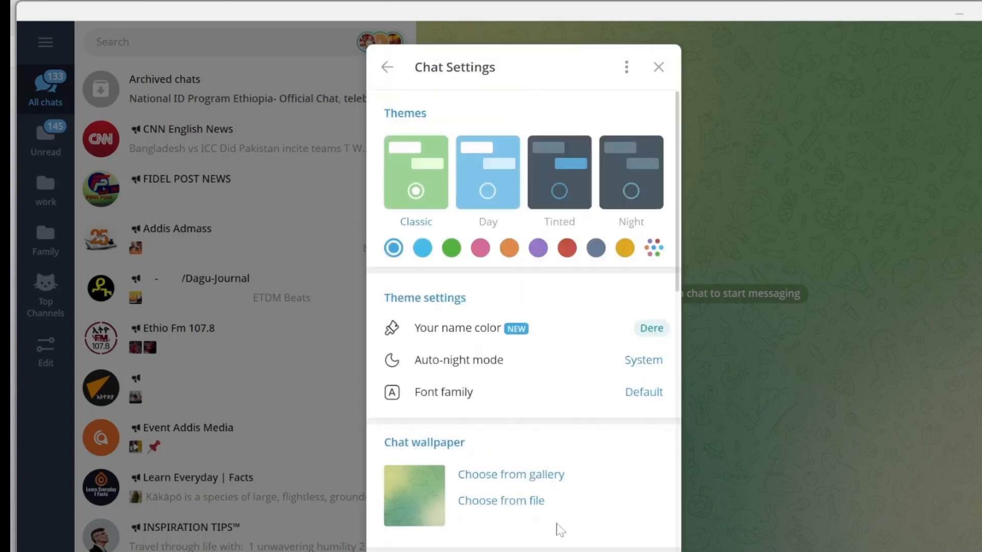
click(663, 67)
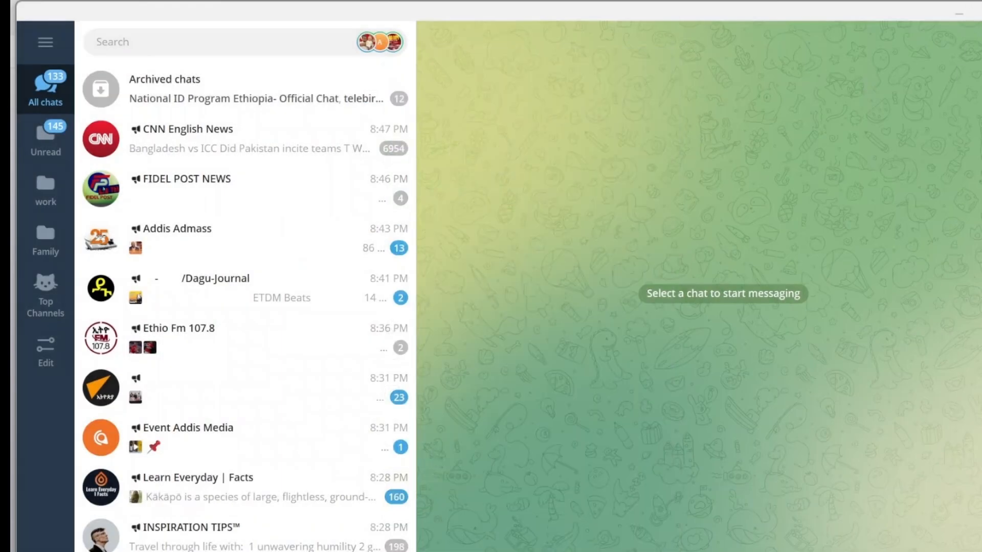
Minimize Telegram, switch to Google Fonts in Firefox and go back to the Noto Sans Ethiopic specimen page.
click(961, 14)
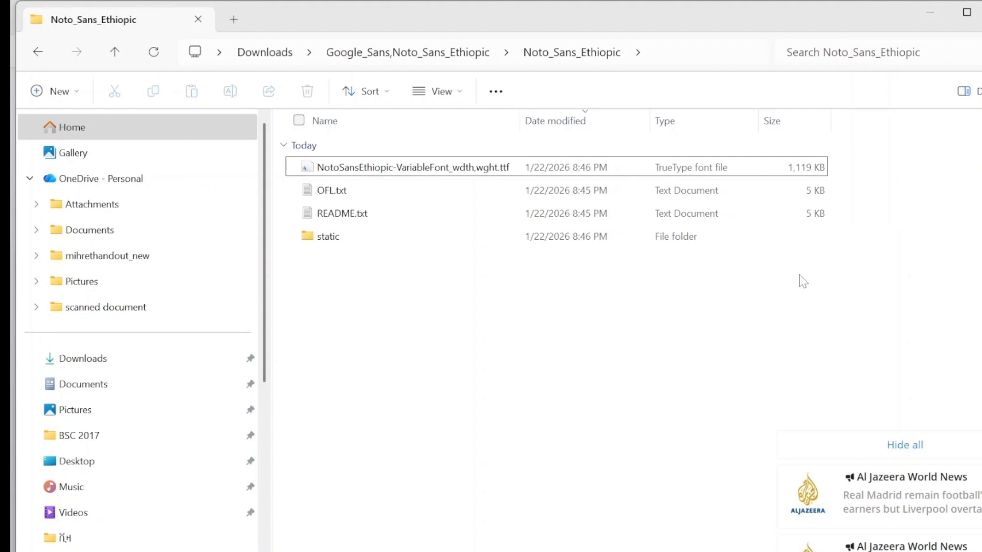
key(alt+Tab)
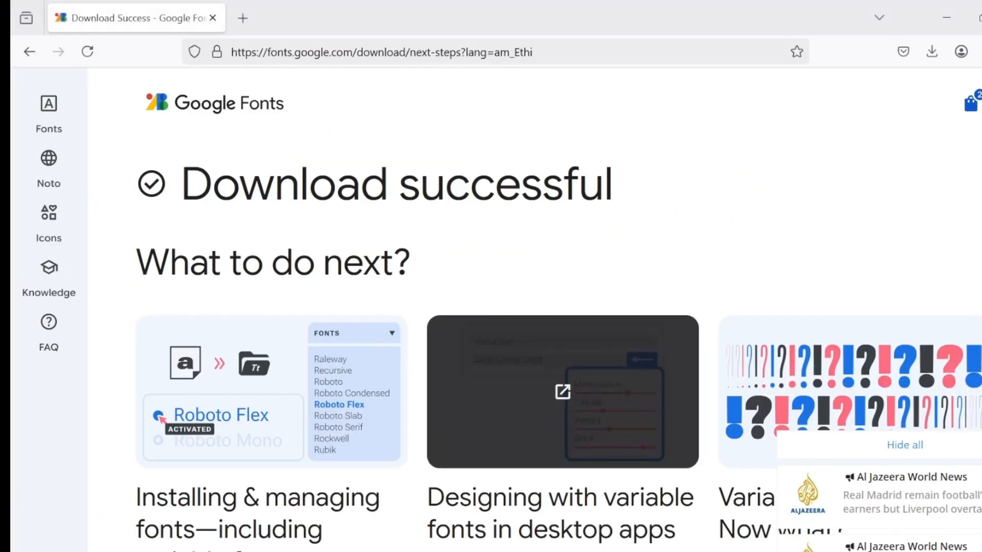
click(23, 51)
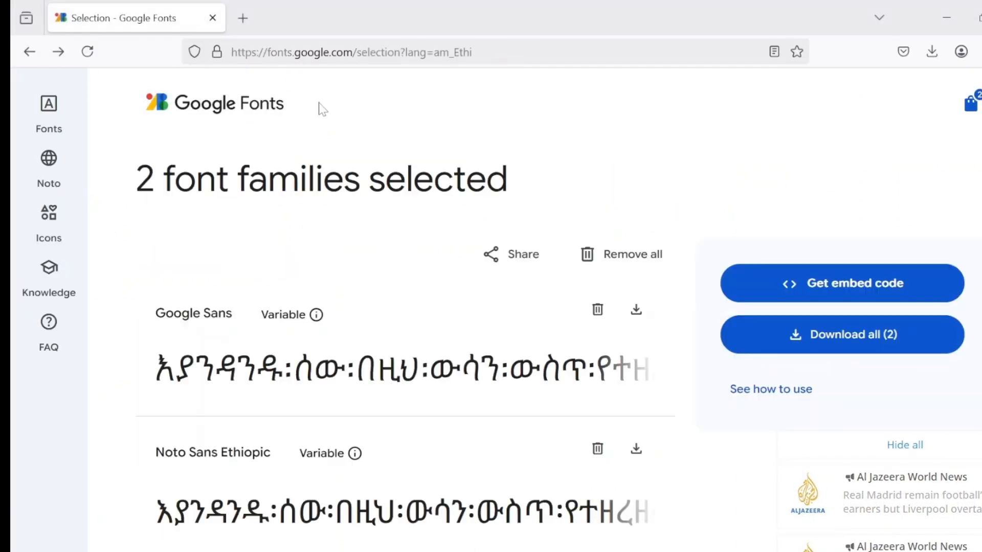
click(20, 58)
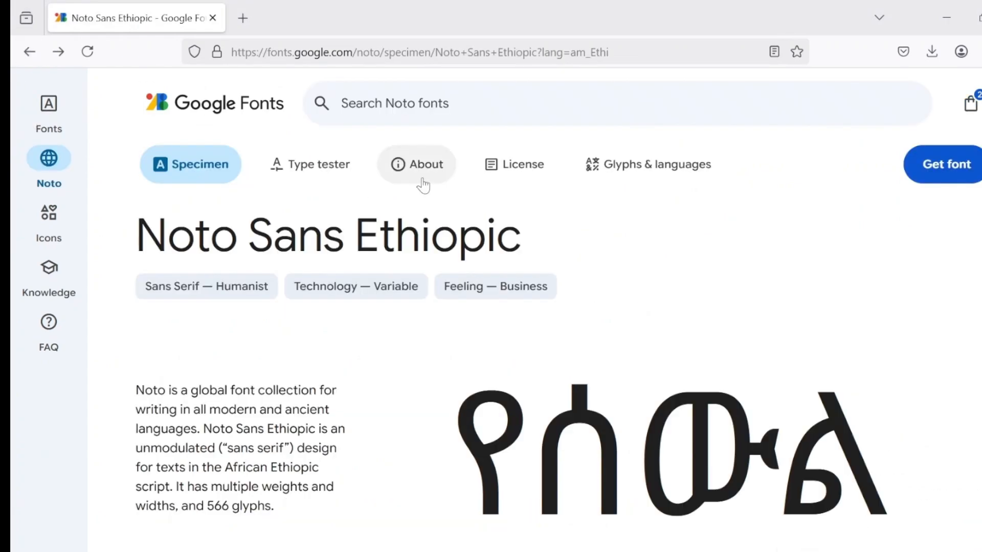